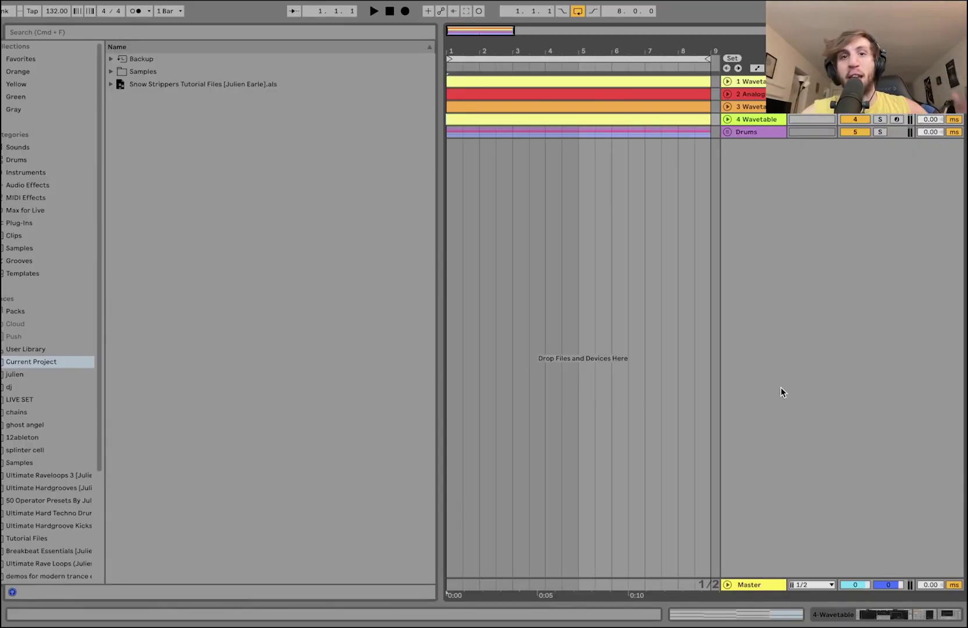
# Step: Select the 2 Analog clip and the Drums group, then unfold and refold the Drums group
pyautogui.click(691, 94)
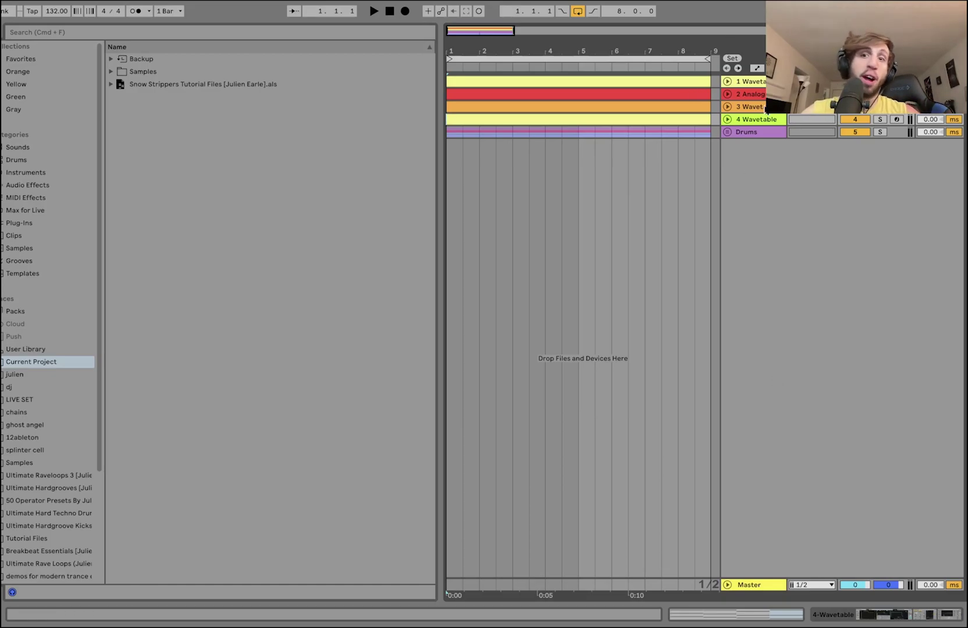
pyautogui.click(730, 135)
pyautogui.click(727, 133)
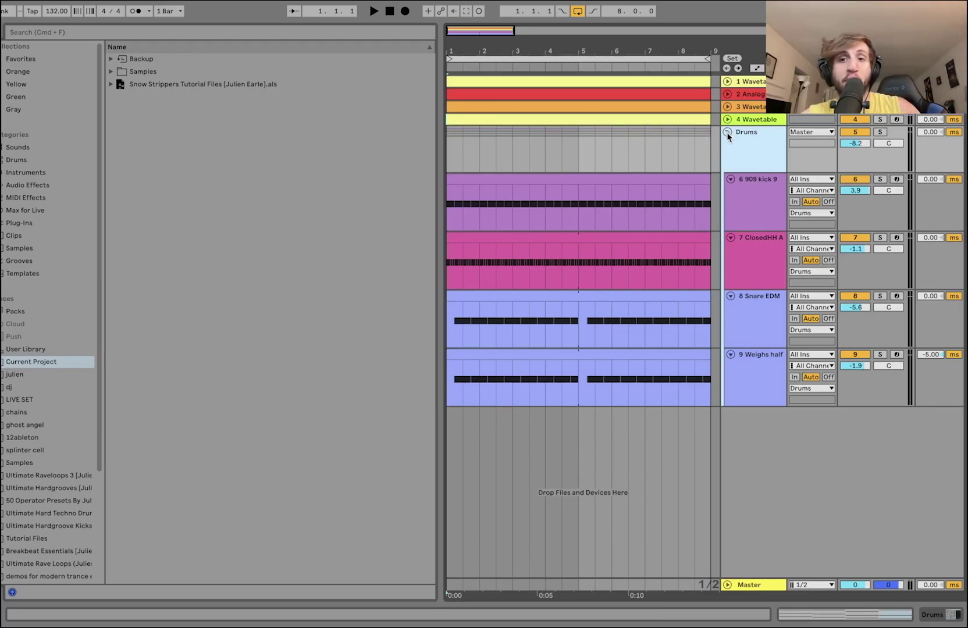
pyautogui.click(728, 132)
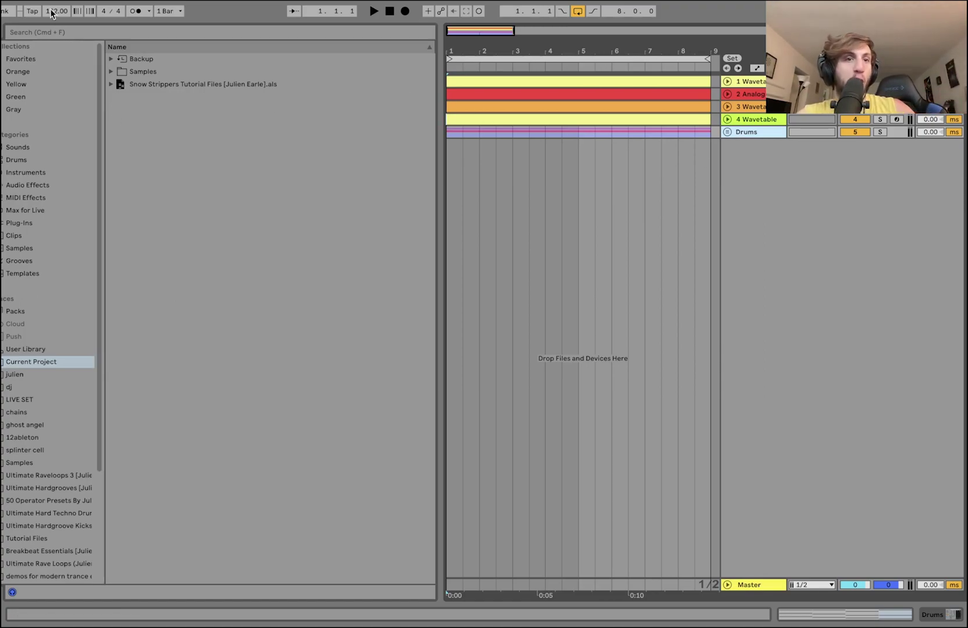
# Step: Expand the 1 Wavetable bass track and open its clip's notes in the editor during playback
pyautogui.click(727, 82)
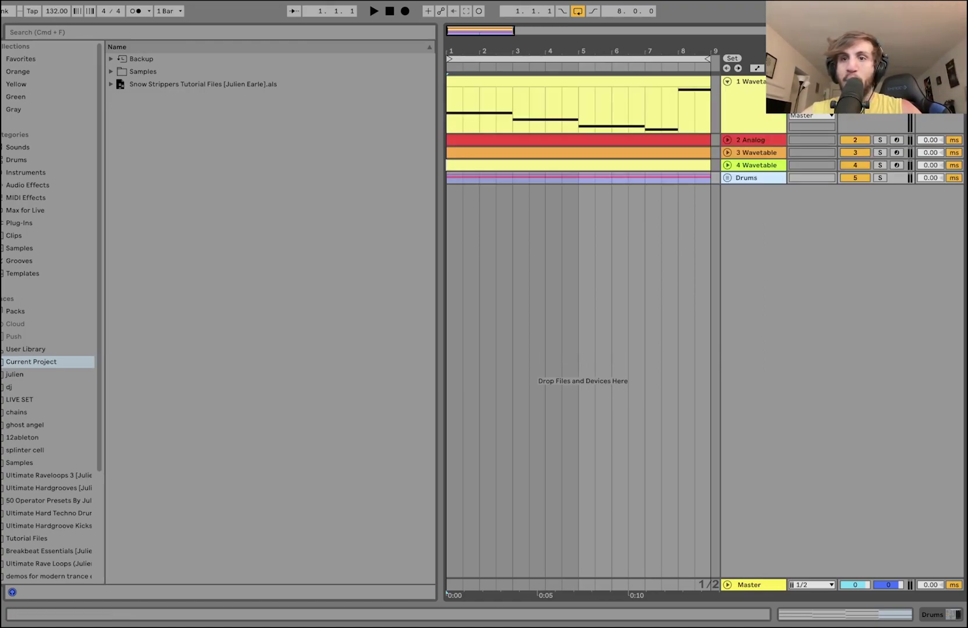
pyautogui.click(747, 97)
pyautogui.press('space')
pyautogui.click(657, 81)
pyautogui.doubleClick(658, 81)
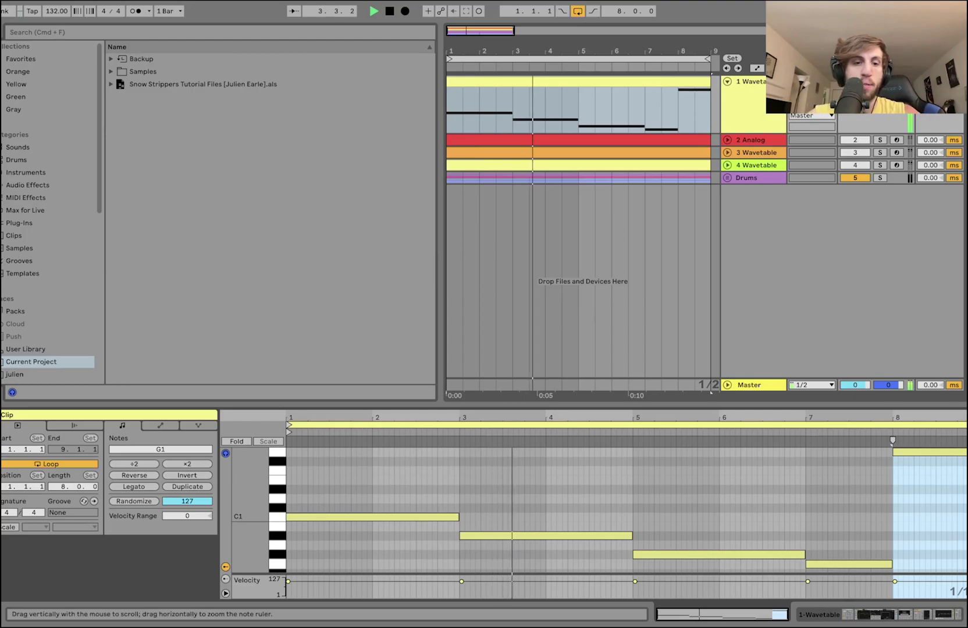
pyautogui.moveTo(277, 512); pyautogui.dragTo(324, 484)
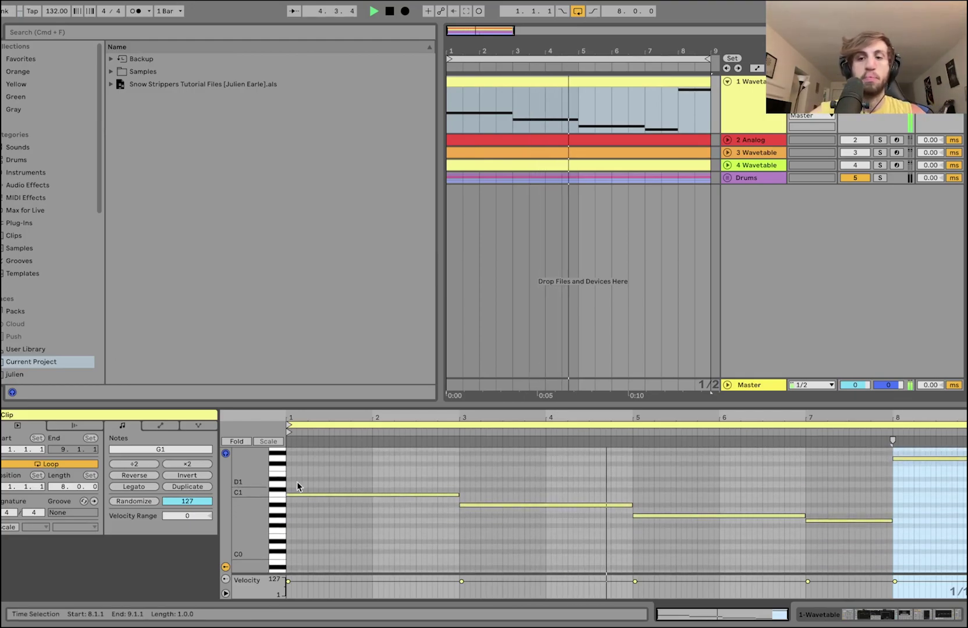
pyautogui.press('space')
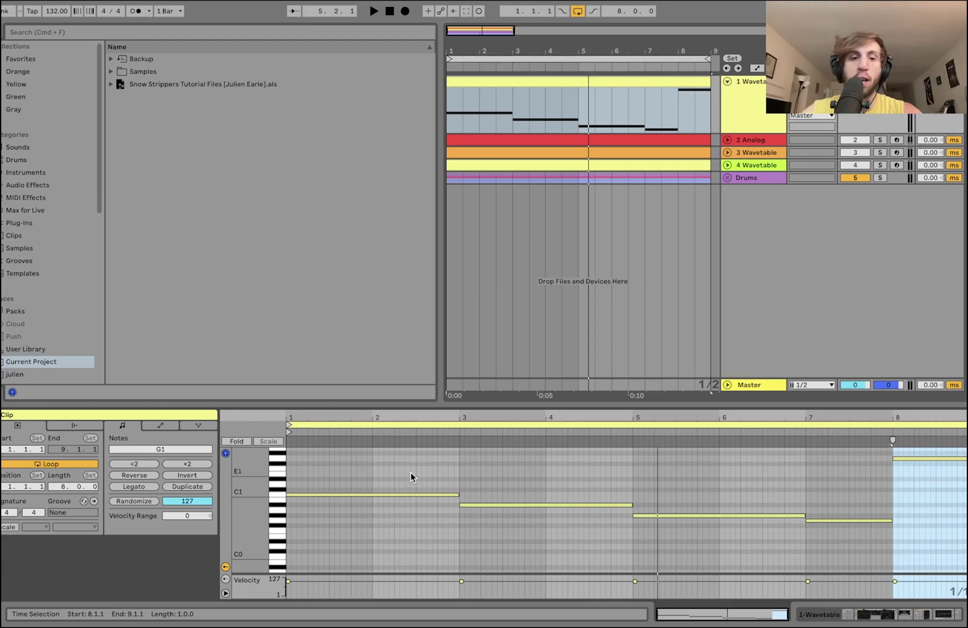
# Step: Select the bass notes and step through them to the bar-8 G1 note
pyautogui.moveTo(405, 462); pyautogui.dragTo(815, 556)
pyautogui.click(857, 490)
pyautogui.hotkey('alt', 'Left')
pyautogui.hotkey('alt', 'Right')
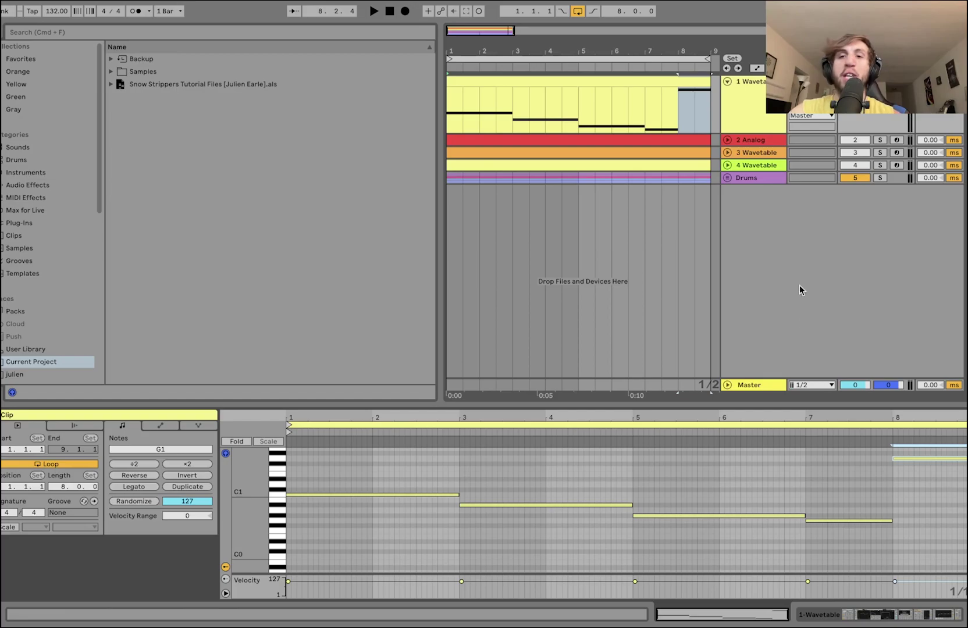
pyautogui.click(659, 82)
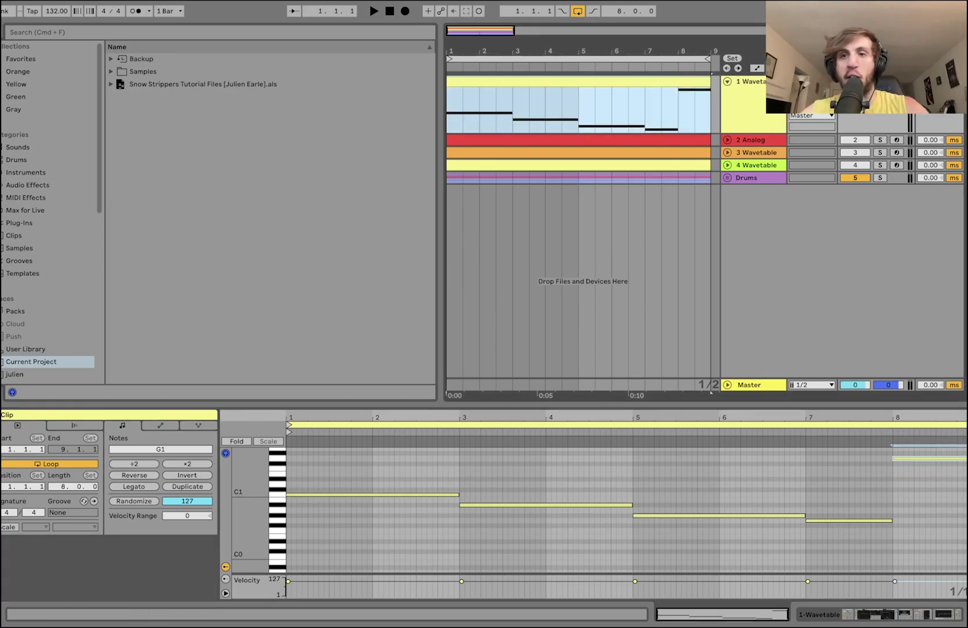
# Step: Expand and solo the 2 Analog and 3 Wavetable tracks and audition them
pyautogui.click(725, 140)
pyautogui.click(880, 140)
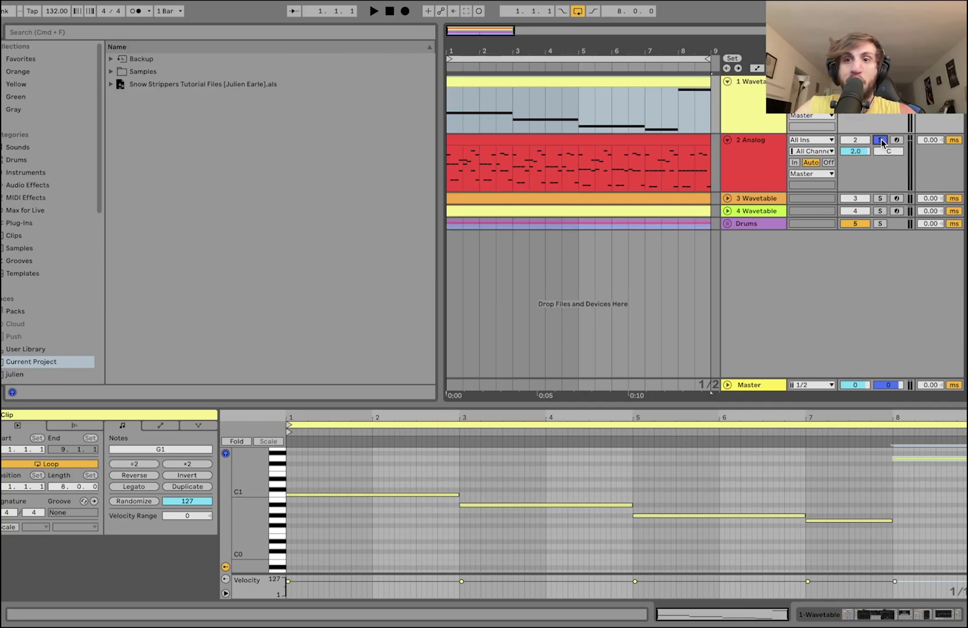
pyautogui.press('space')
pyautogui.click(880, 199)
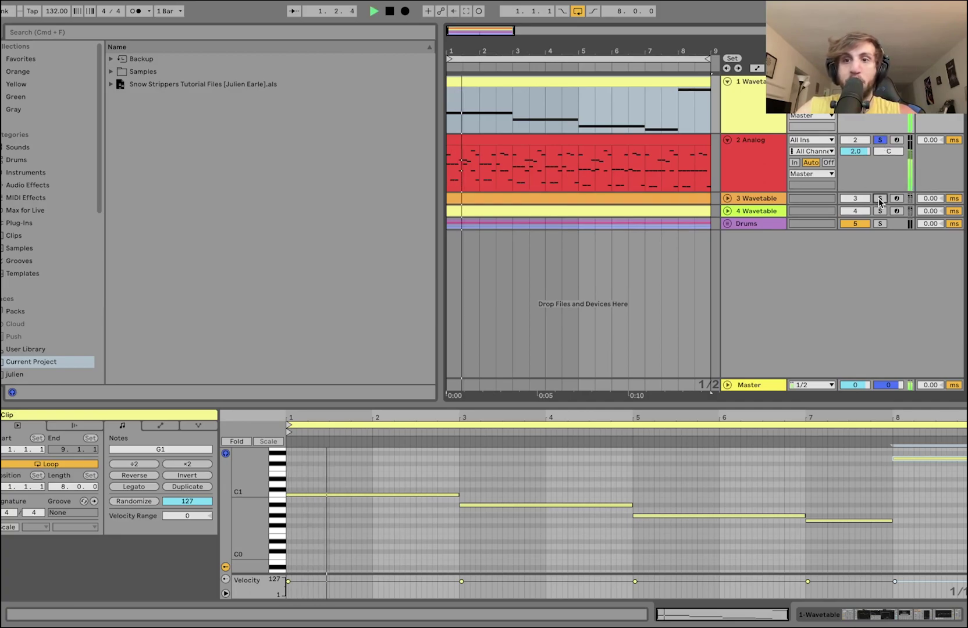
pyautogui.click(727, 200)
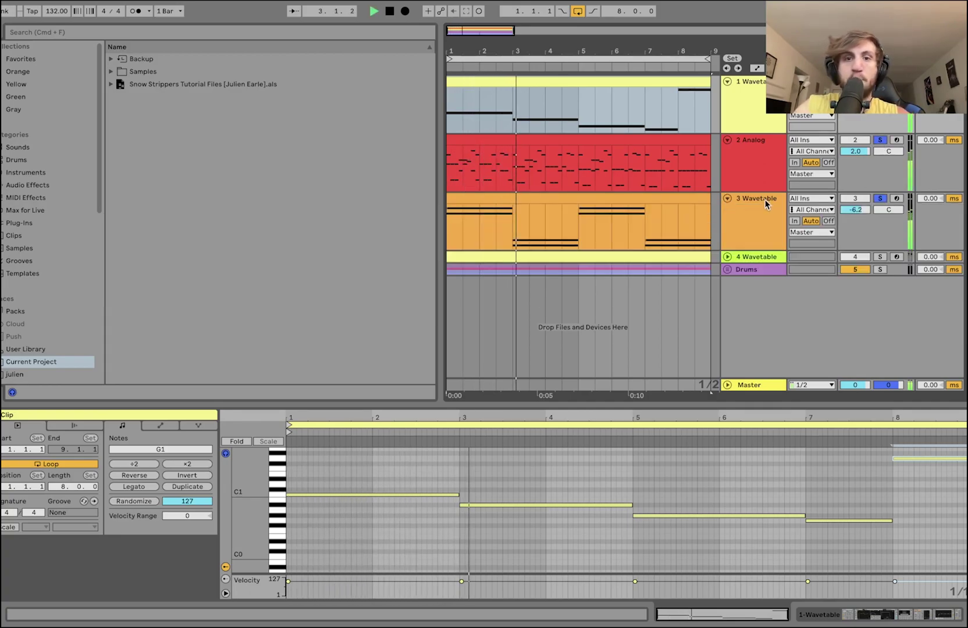
pyautogui.press('space')
# Step: Show the 1 Wavetable bass track's device chain in the lower panel
pyautogui.hotkey('shift', 'Tab')
pyautogui.click(586, 80)
pyautogui.click(750, 116)
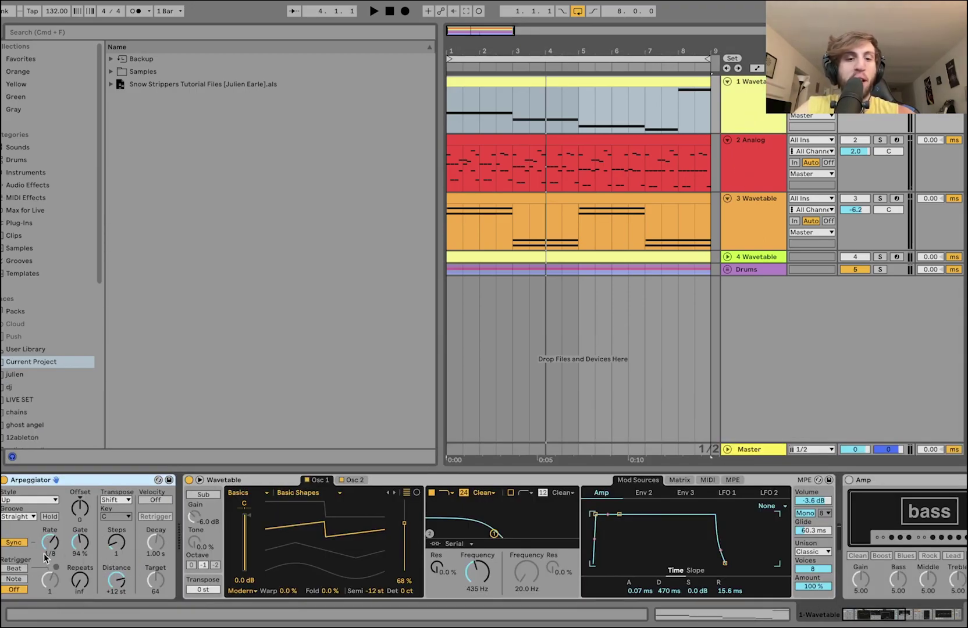
# Step: Play the bass and delete the Amp device from its chain
pyautogui.press('space')
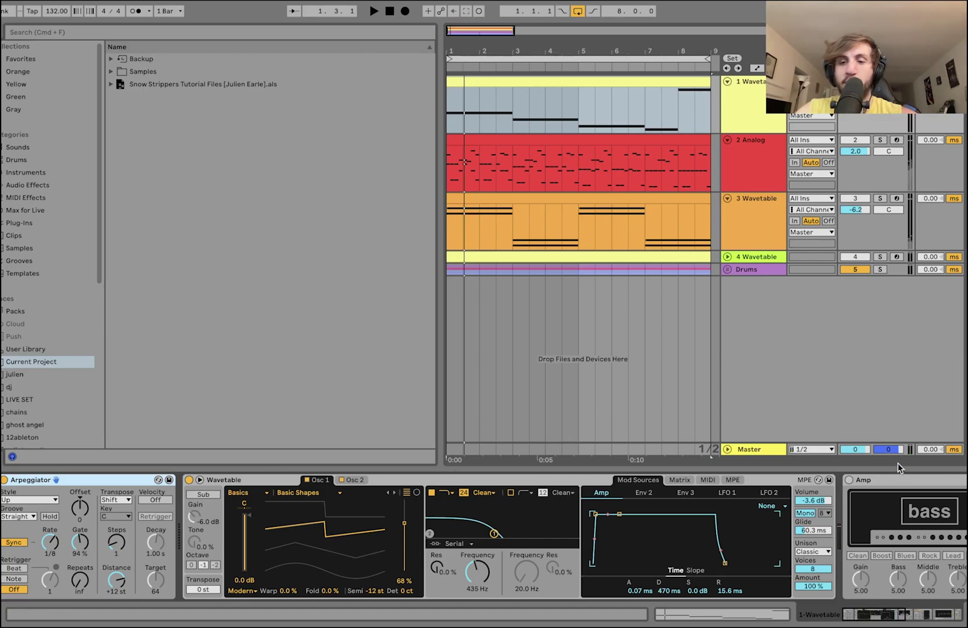
pyautogui.click(893, 478)
pyautogui.press('Delete')
# Step: Show the Wavetable's Osc 2 settings, then its modulation matrix, during playback
pyautogui.scroll(3, 481, 532)
pyautogui.click(351, 480)
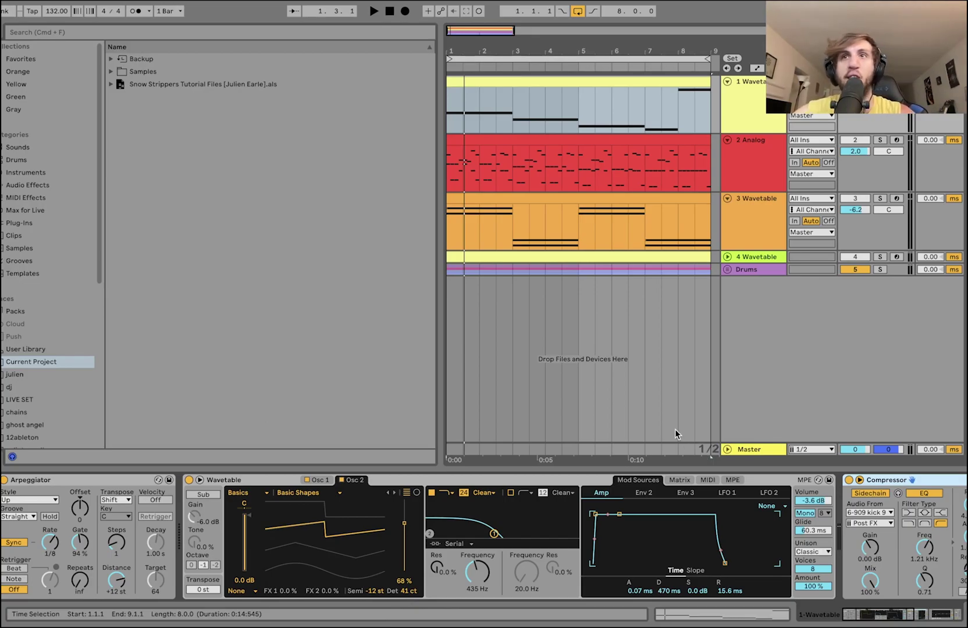
pyautogui.press('space')
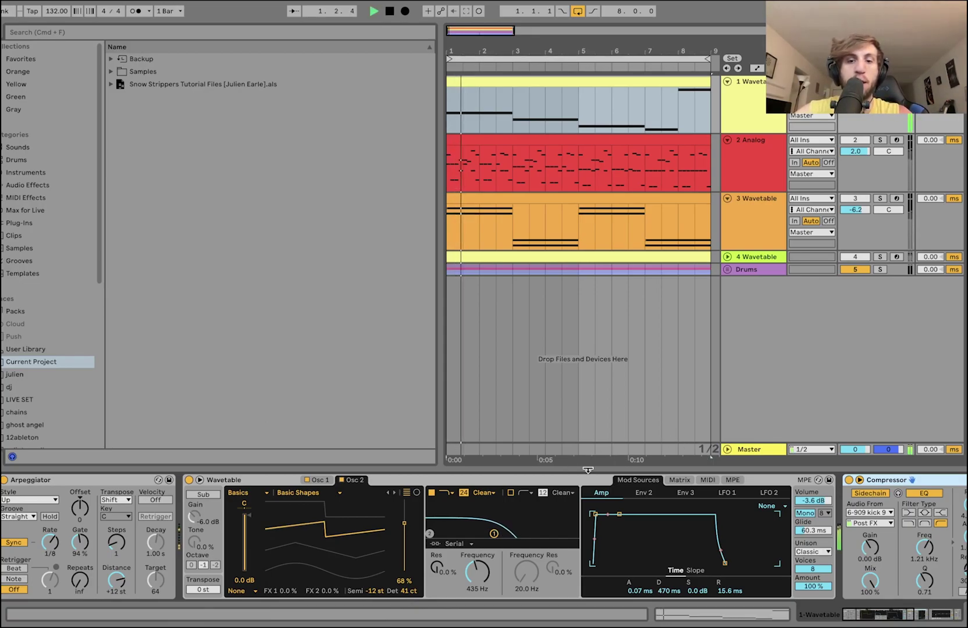
pyautogui.click(679, 480)
pyautogui.press('space')
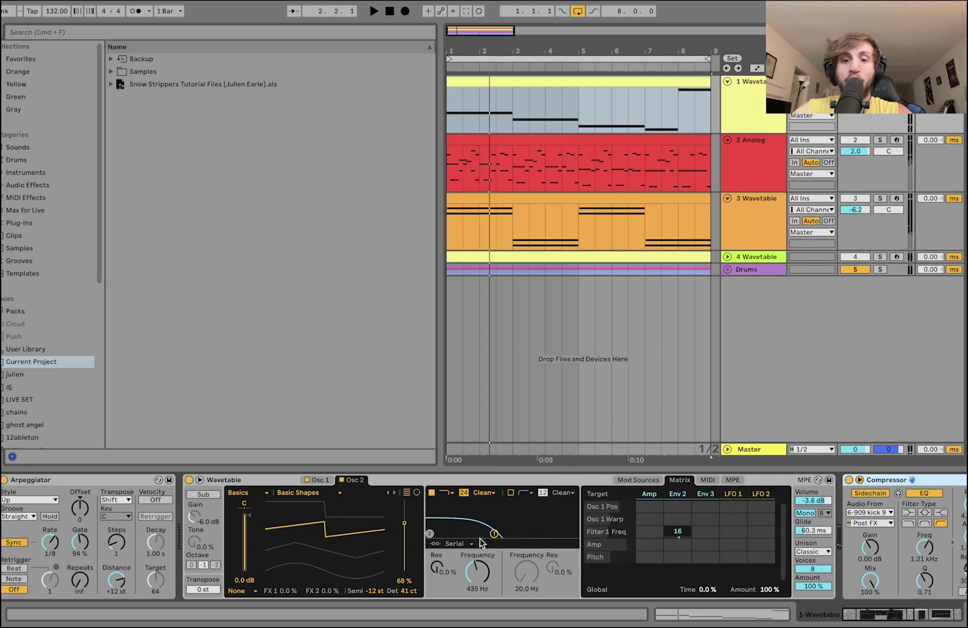
pyautogui.hscroll(10, 482, 544)
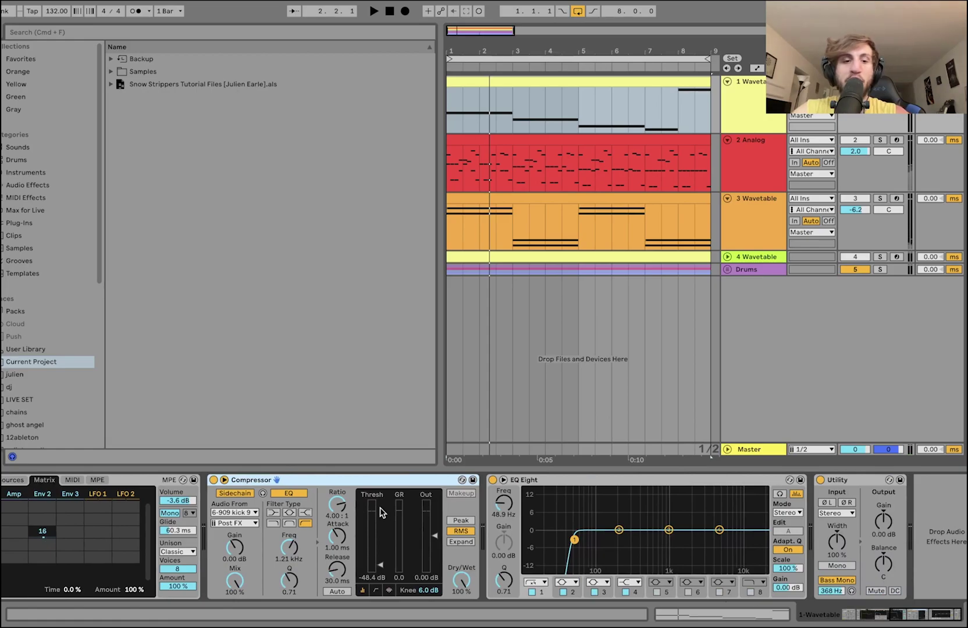
pyautogui.press('space')
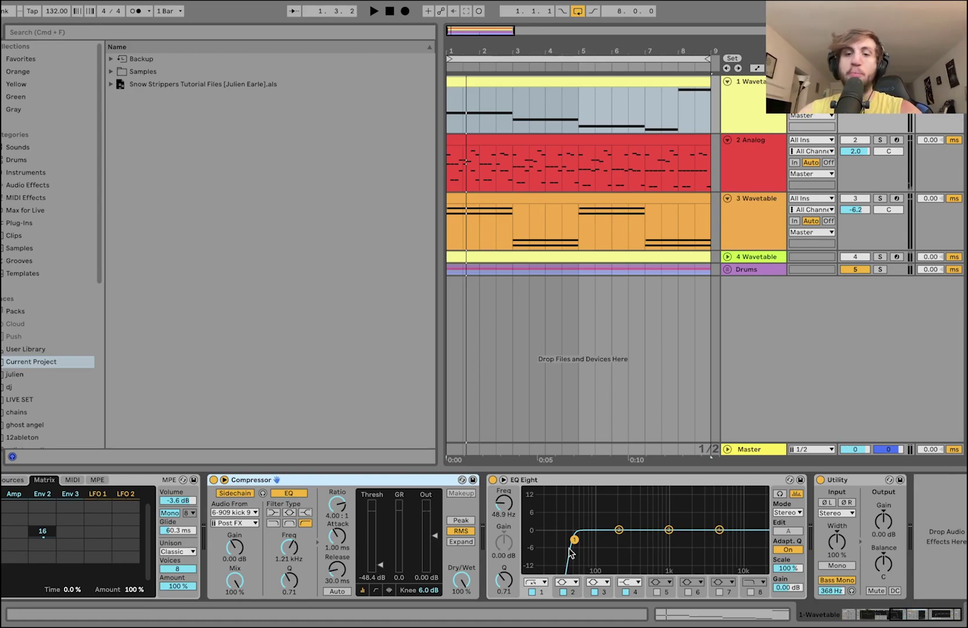
pyautogui.hscroll(-10, 560, 554)
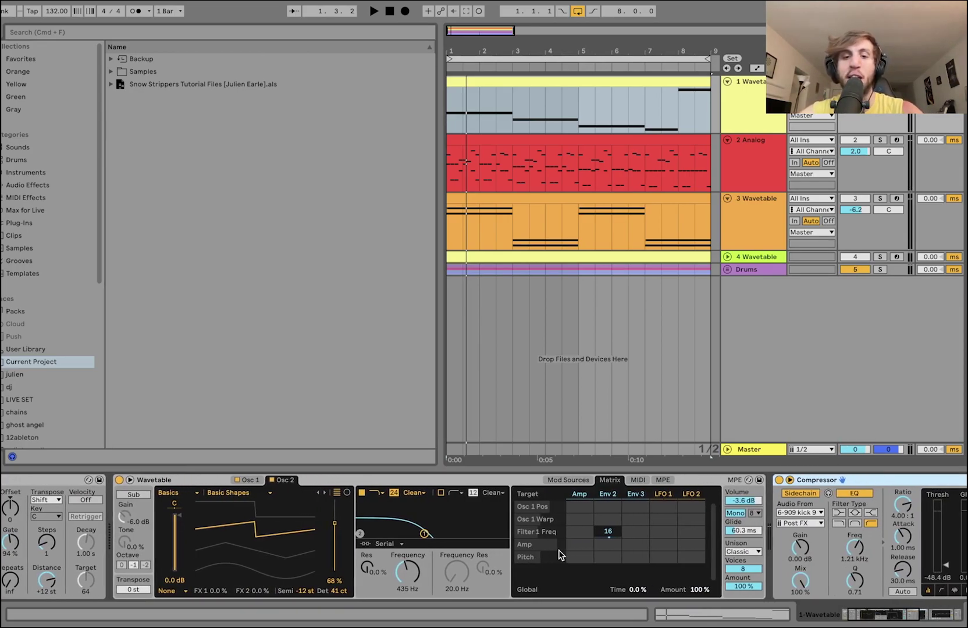
pyautogui.hscroll(10, 560, 555)
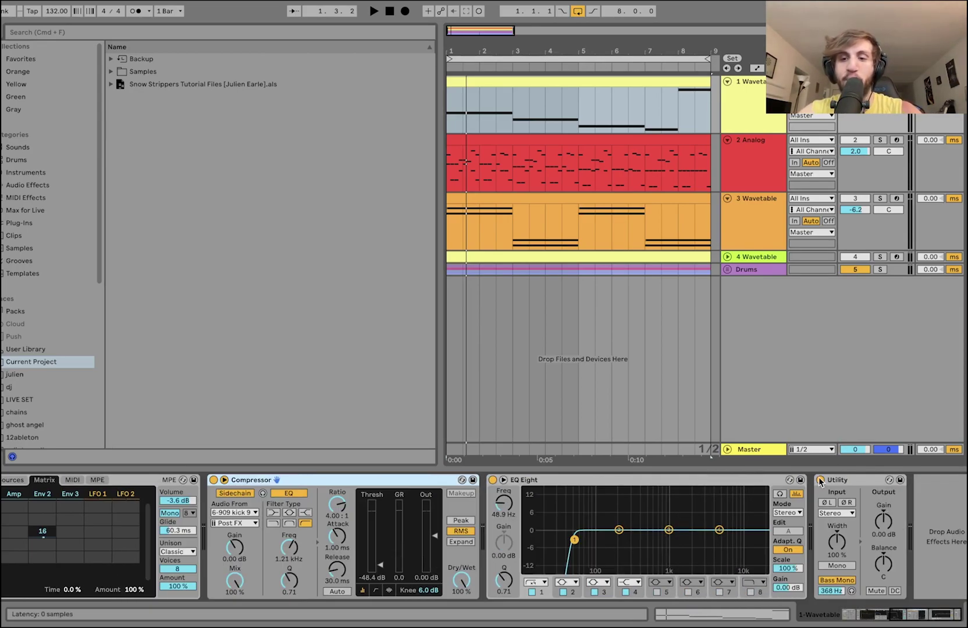
pyautogui.press('space')
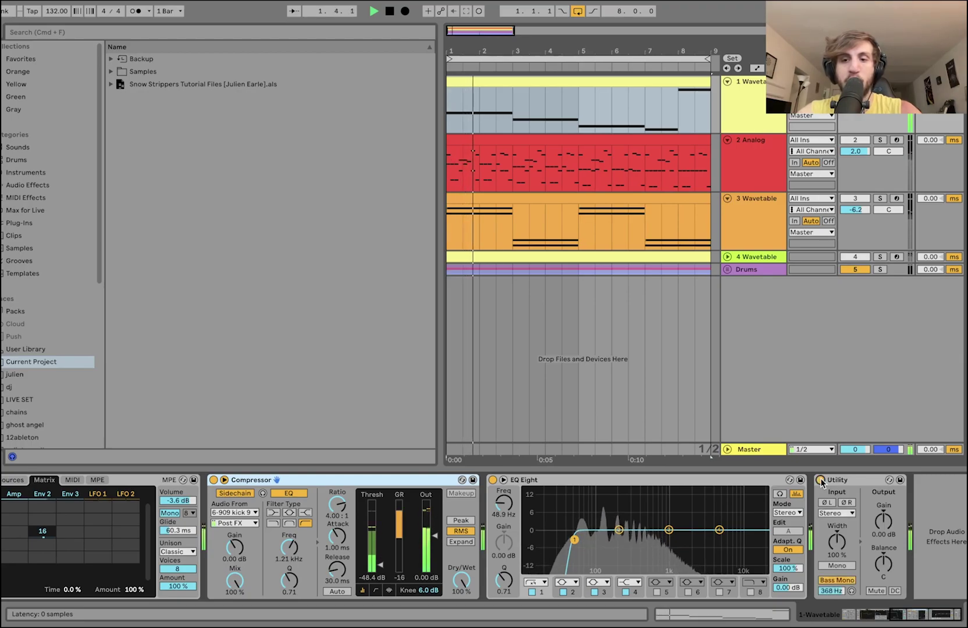
pyautogui.press('space')
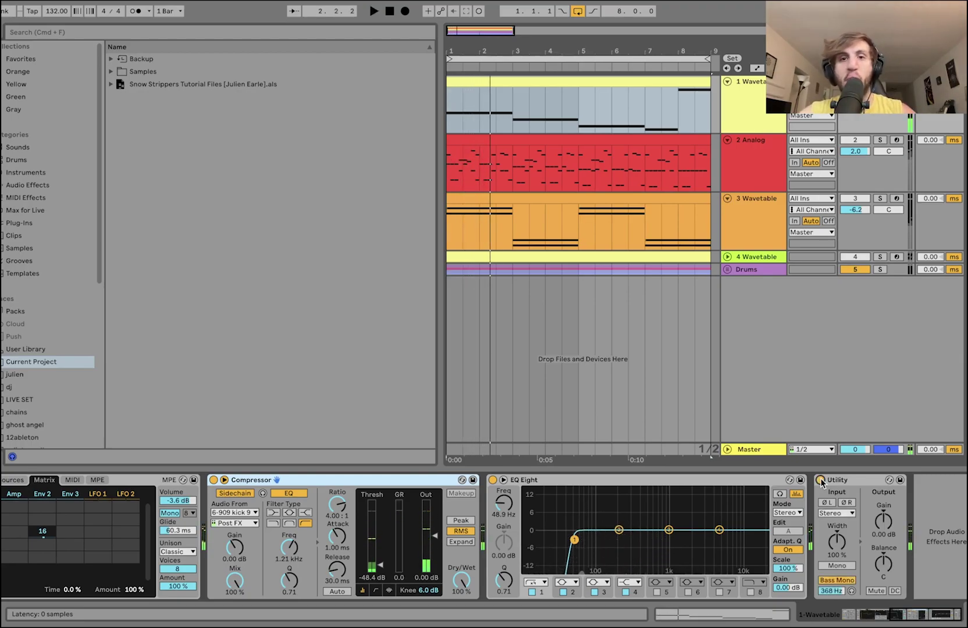
# Step: Solo the 2 Analog lead and open its clip's notes in the editor while playing
pyautogui.click(884, 140)
pyautogui.click(758, 157)
pyautogui.press('space')
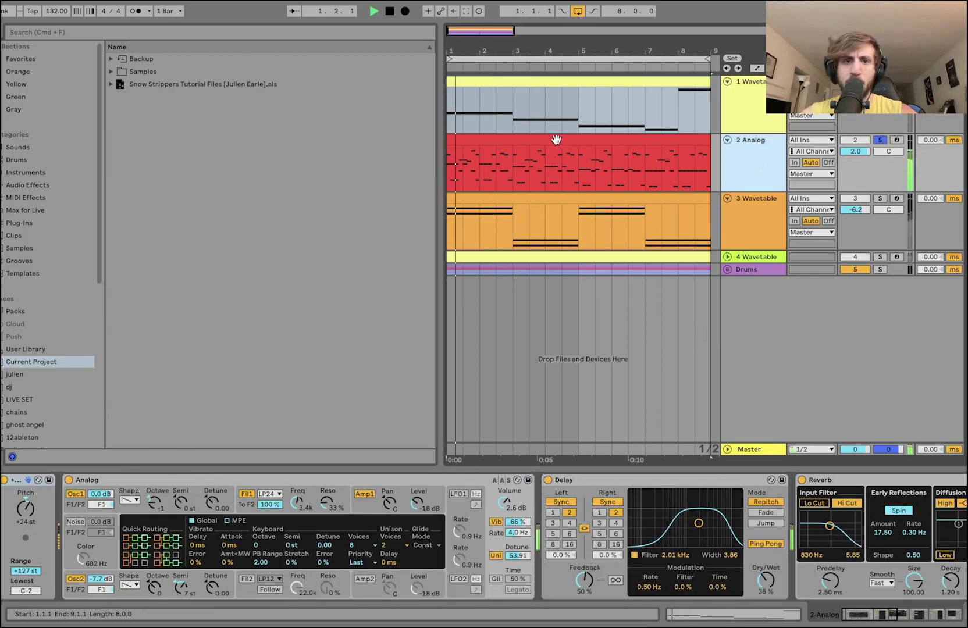
pyautogui.doubleClick(556, 139)
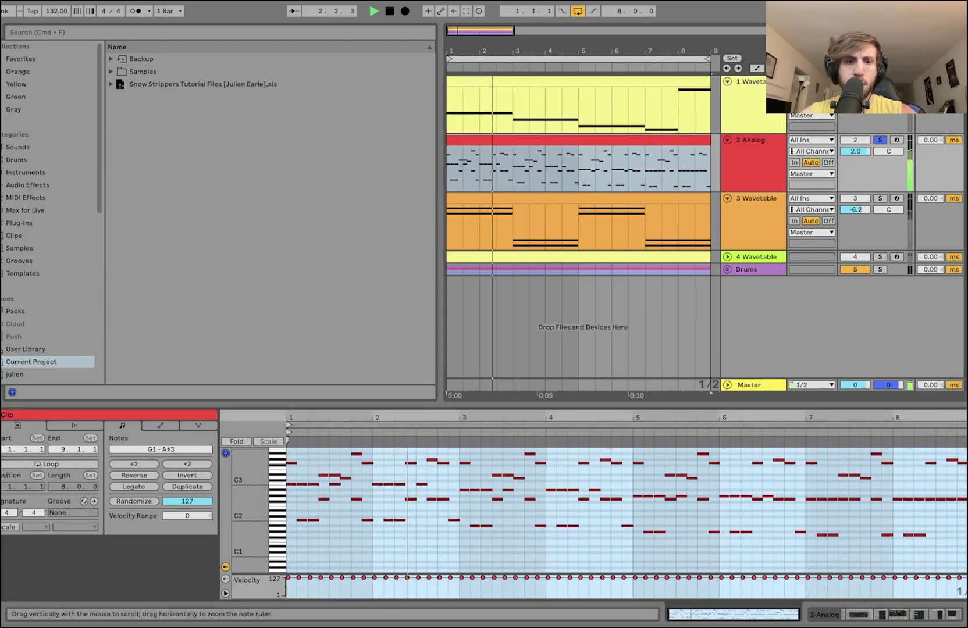
pyautogui.moveTo(251, 500); pyautogui.dragTo(239, 501)
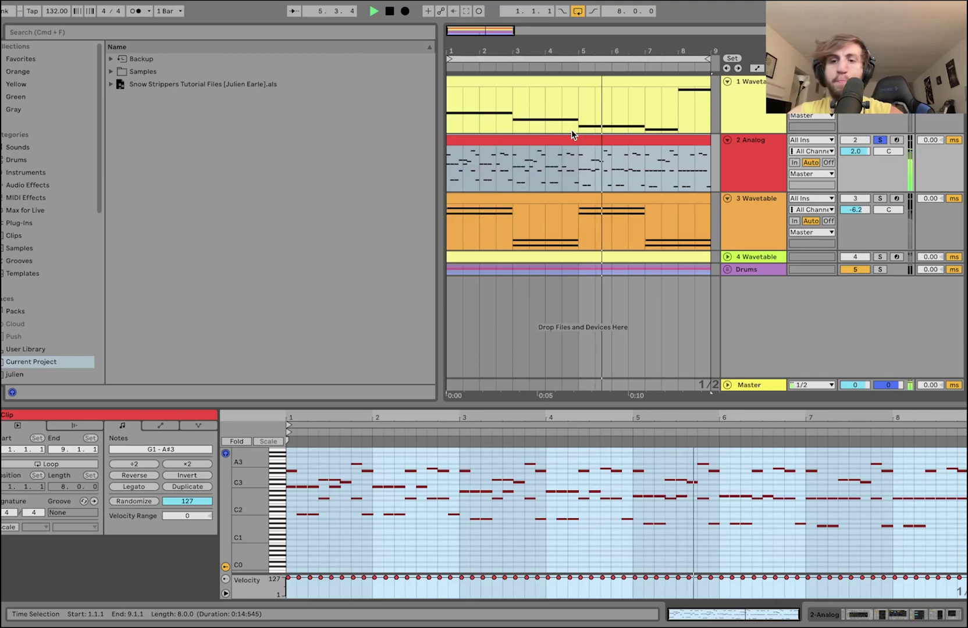
pyautogui.press('space')
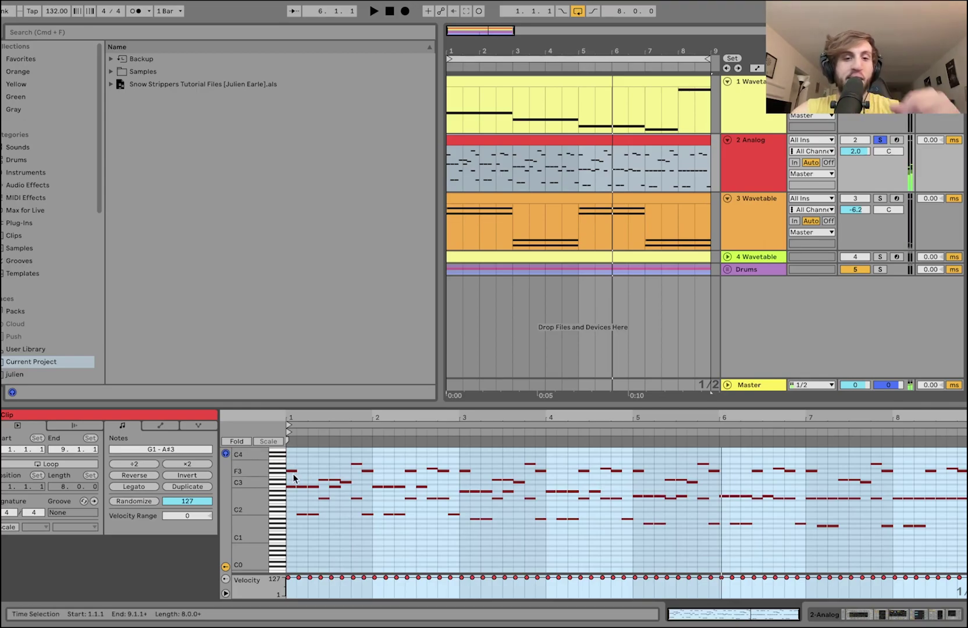
# Step: Move the bar-1.2 C3 note up to D#3 and paste the G3 and A#3 notes at 2.3.3
pyautogui.click(291, 463)
pyautogui.click(291, 471)
pyautogui.click(314, 476)
pyautogui.click(313, 487)
pyautogui.moveTo(314, 488)
pyautogui.mouseDown()
pyautogui.moveTo(358, 461)
pyautogui.moveTo(366, 475)
pyautogui.mouseUp()
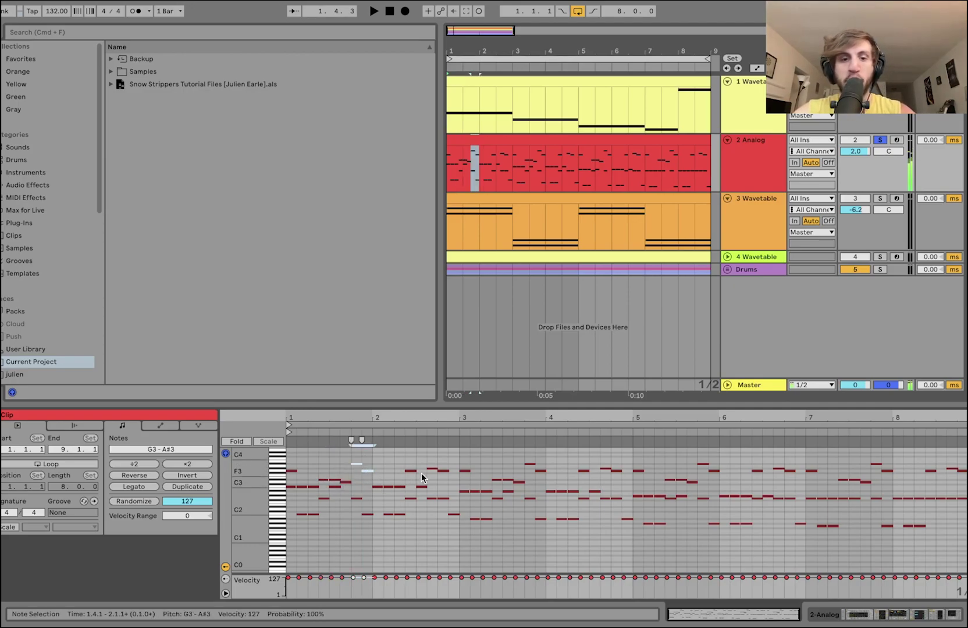
pyautogui.click(431, 462)
pyautogui.hotkey('ctrl', 'v')
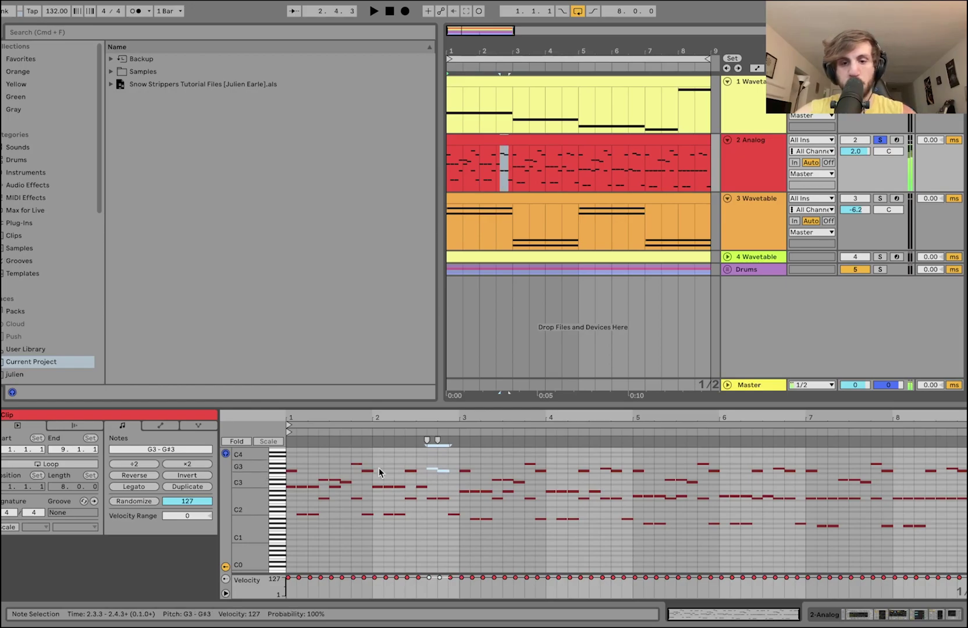
# Step: Audition the edited lead melody, then unsolo the 2 Analog track
pyautogui.moveTo(248, 490)
pyautogui.mouseDown()
pyautogui.moveTo(273, 489)
pyautogui.moveTo(236, 480)
pyautogui.mouseUp()
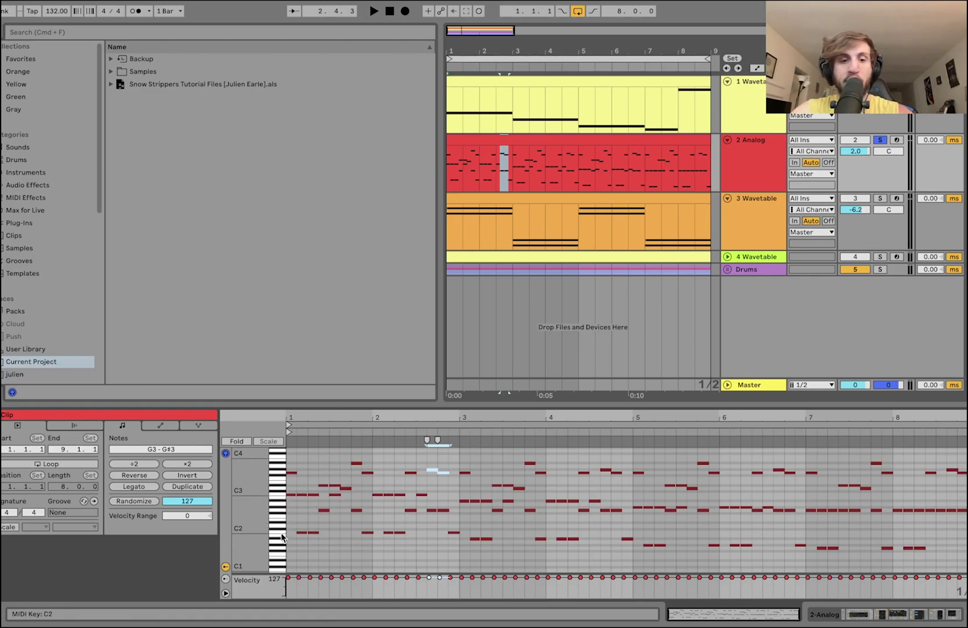
pyautogui.scroll(-3, 292, 534)
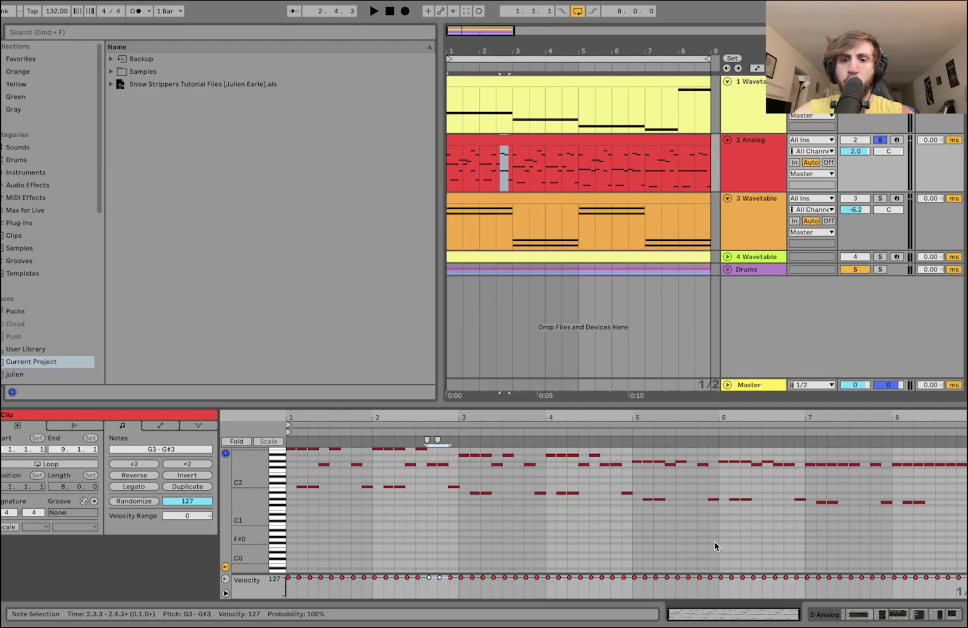
pyautogui.scroll(3, 715, 542)
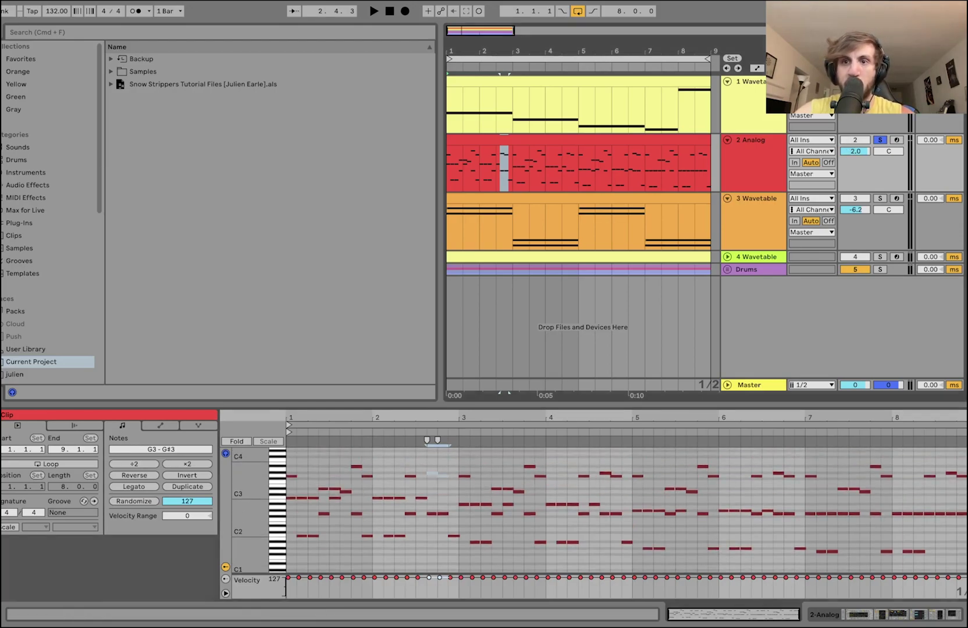
pyautogui.press('space')
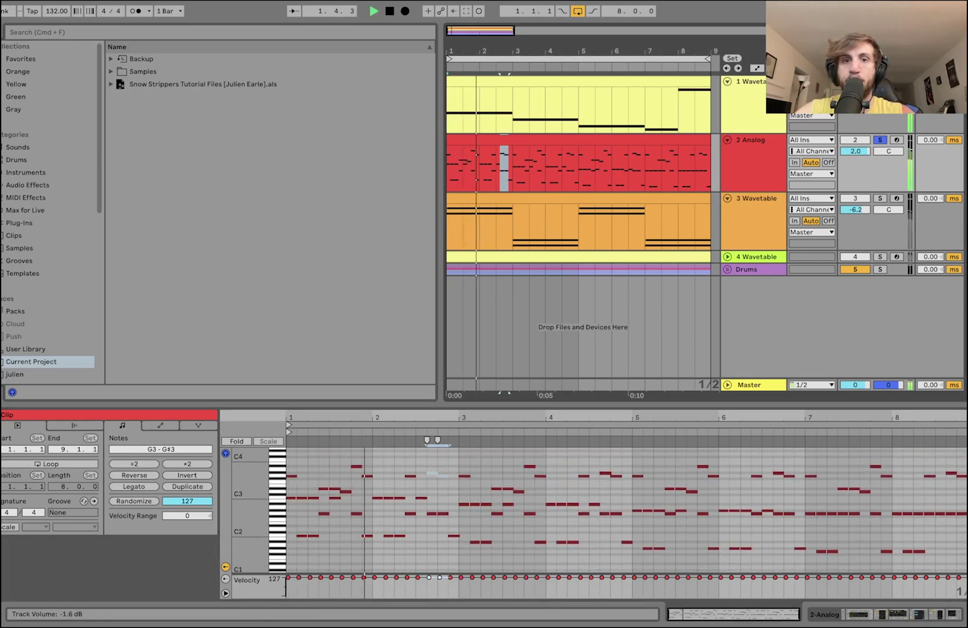
pyautogui.press('space')
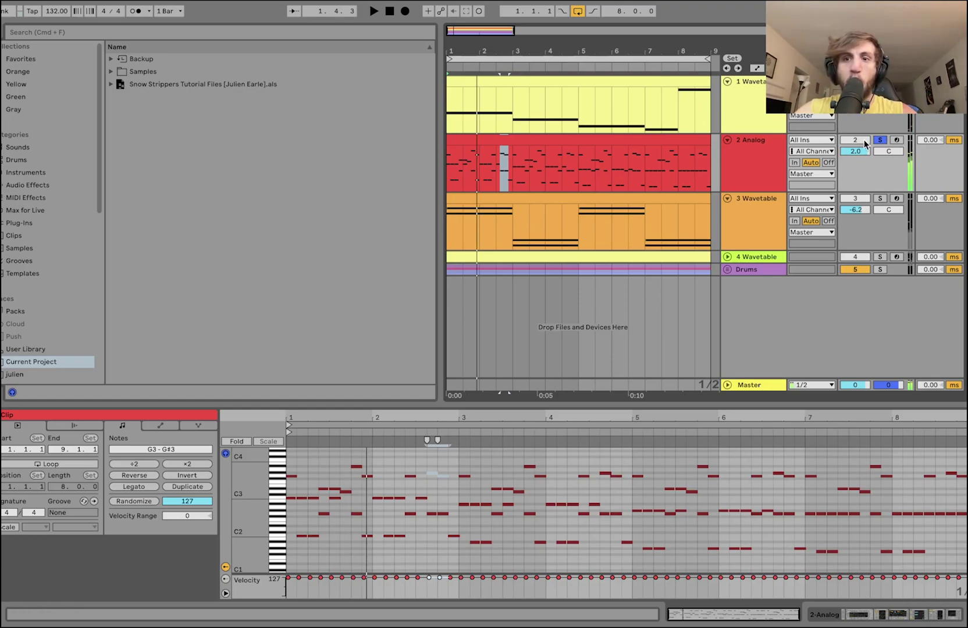
pyautogui.click(881, 141)
# Step: Show the Analog lead's device chain and solo the track
pyautogui.click(770, 156)
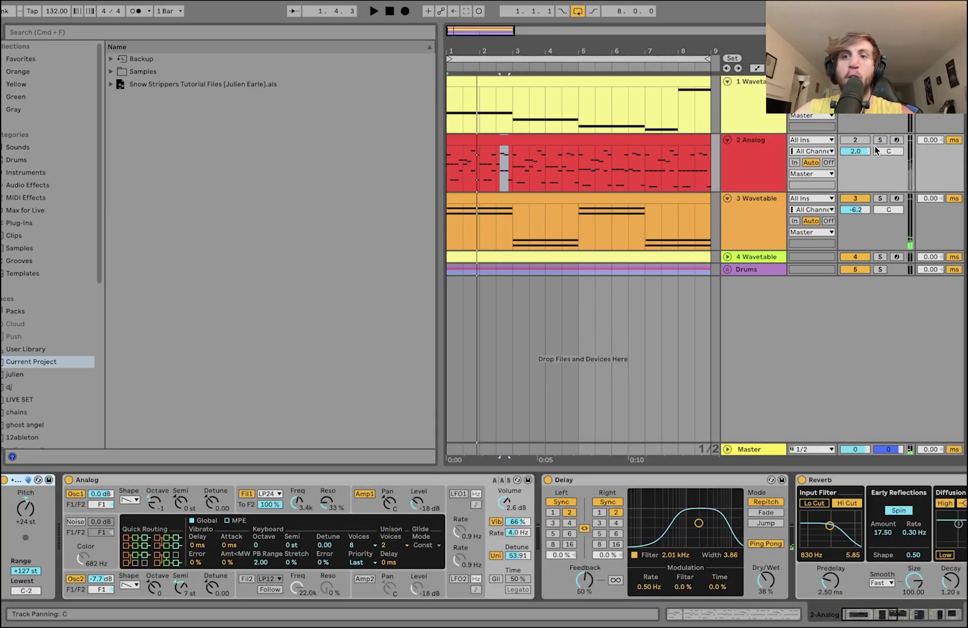
pyautogui.click(577, 138)
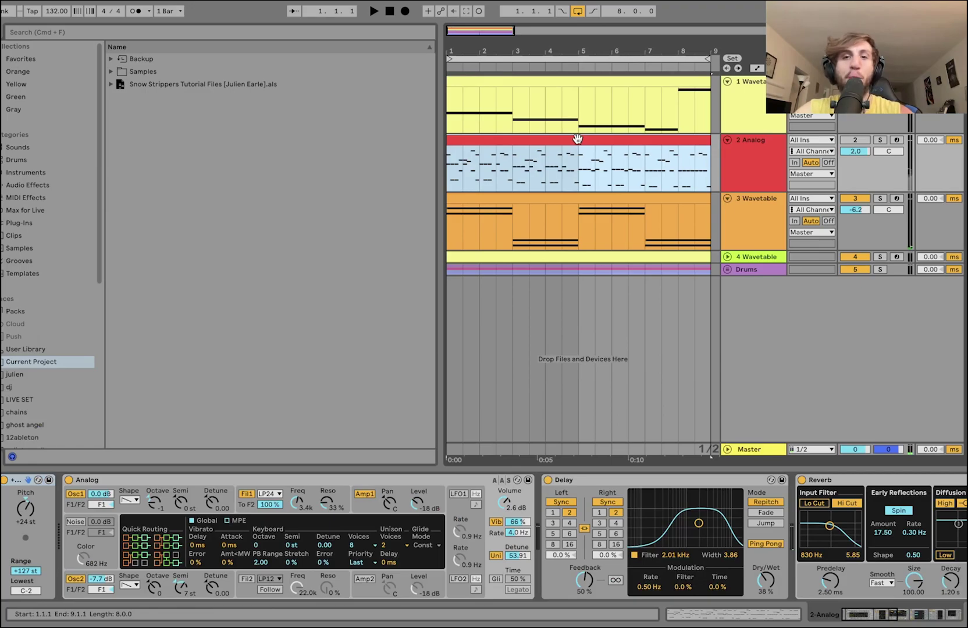
pyautogui.click(864, 141)
pyautogui.click(881, 141)
pyautogui.hscroll(10, 351, 550)
pyautogui.hscroll(-10, 351, 550)
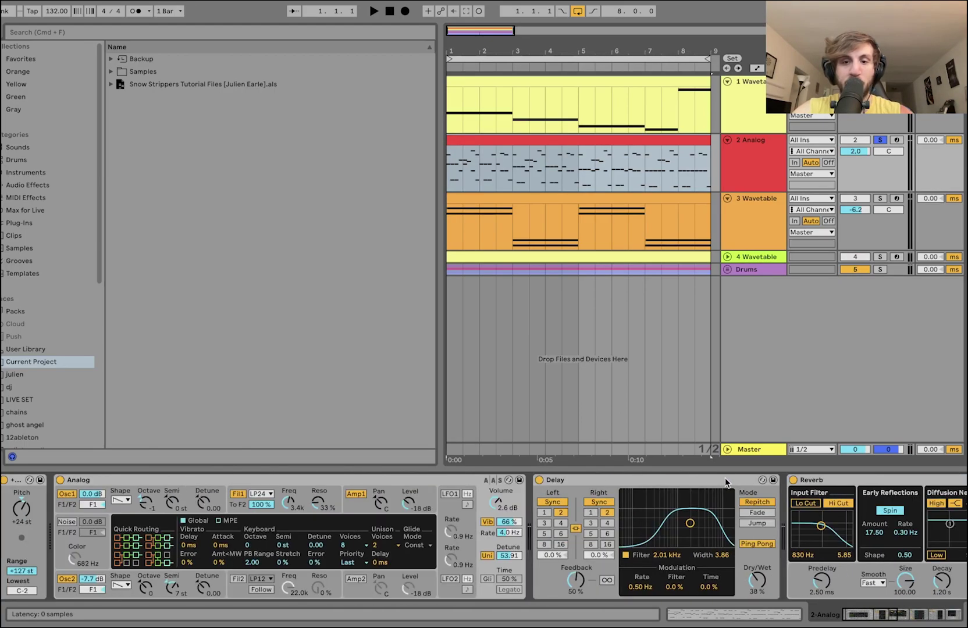
# Step: Bypass the Delay, record-arm the track, and browse the Analog synth's filter and amp envelopes
pyautogui.click(539, 480)
pyautogui.press('space')
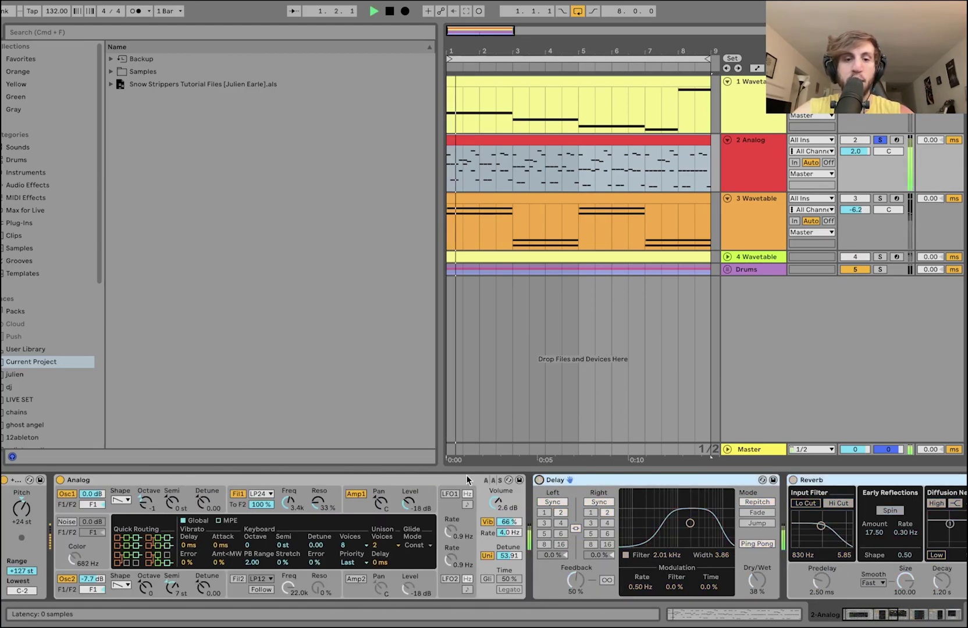
pyautogui.click(457, 479)
pyautogui.press('space')
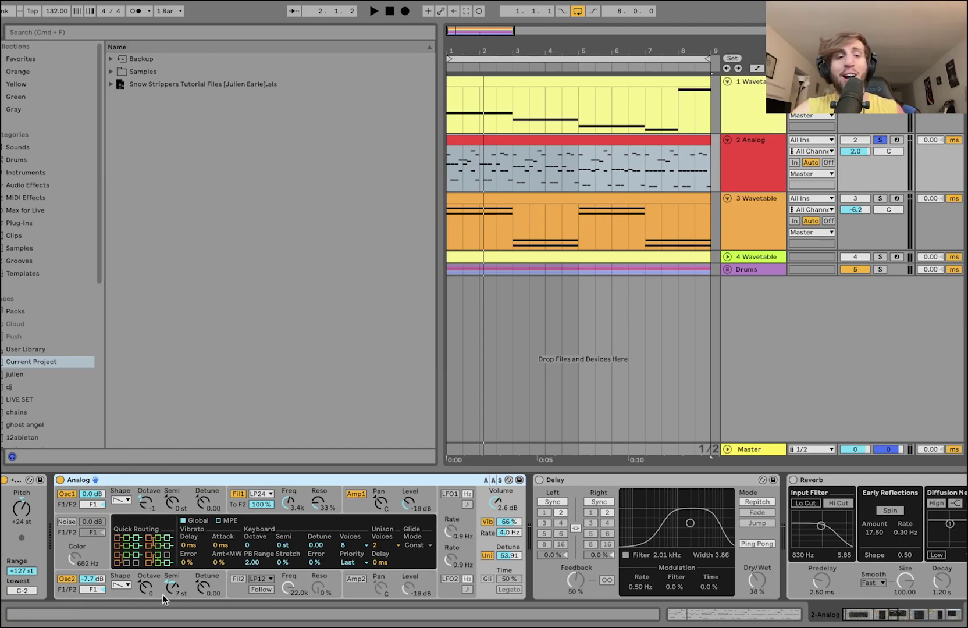
pyautogui.press('space')
pyautogui.click(899, 140)
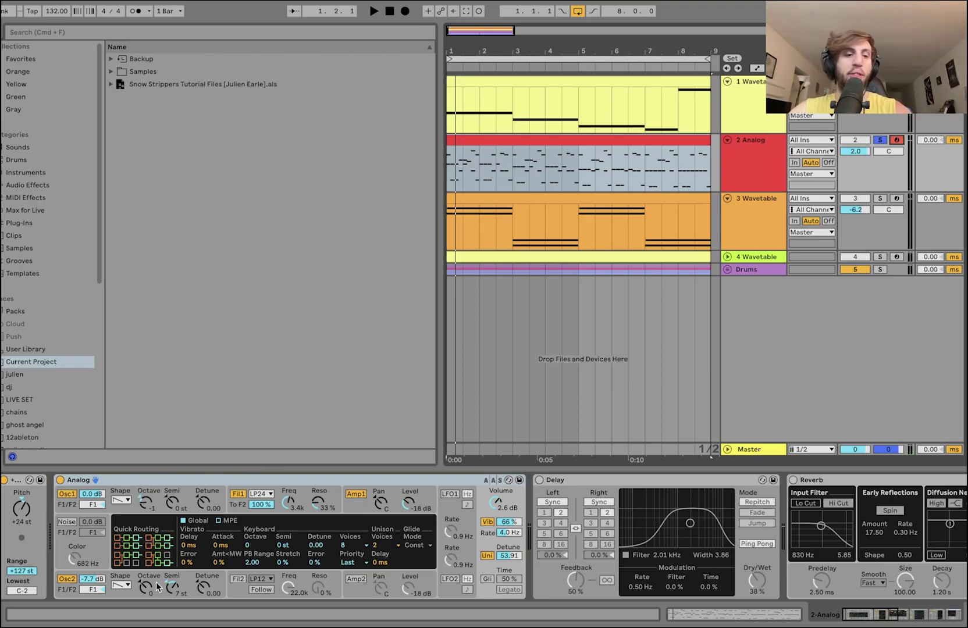
pyautogui.click(237, 573)
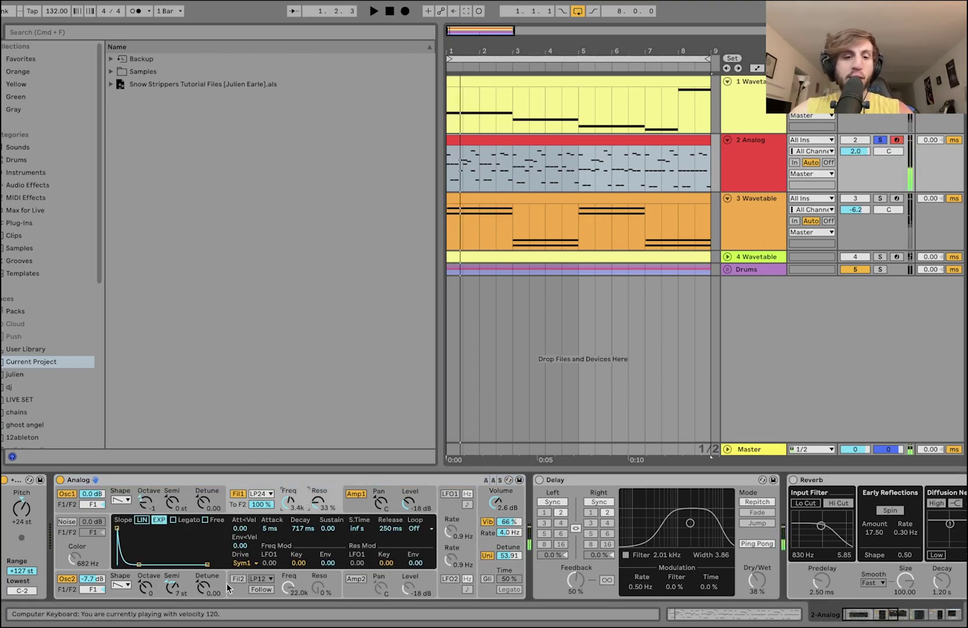
pyautogui.click(361, 511)
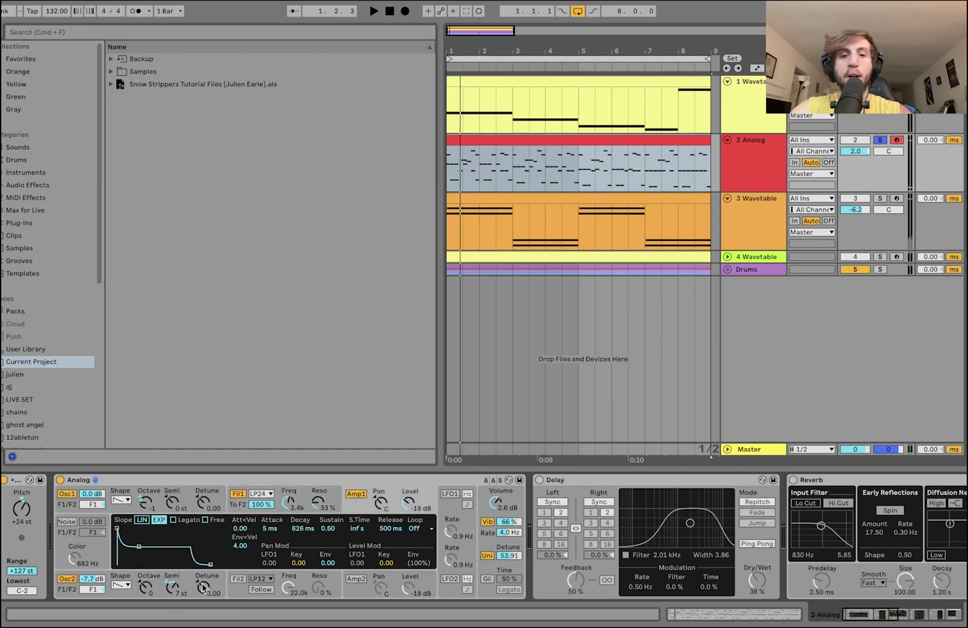
pyautogui.click(488, 544)
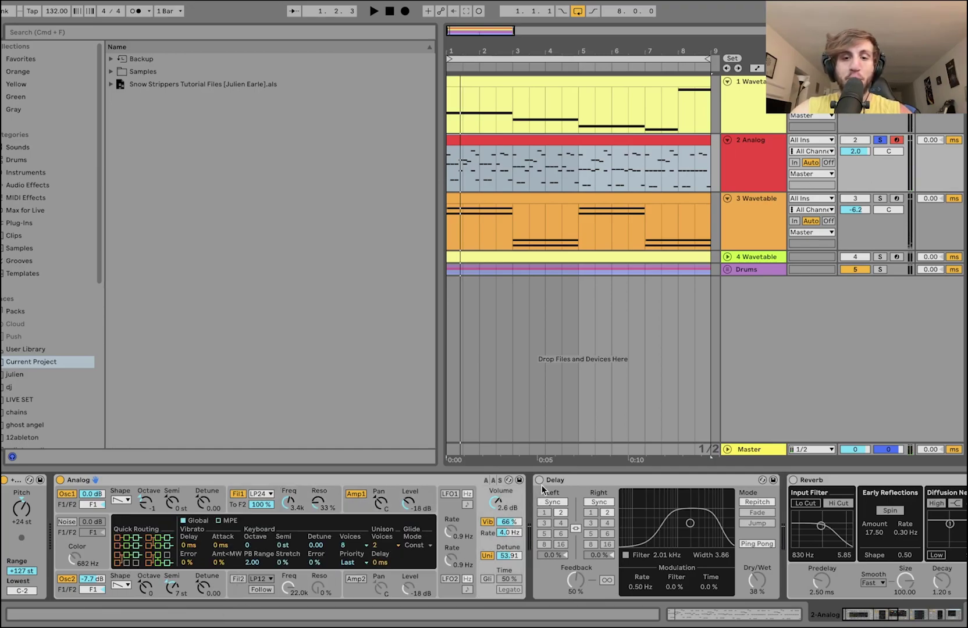
# Step: Re-enable the Delay and turn on the Reverb during playback
pyautogui.click(539, 481)
pyautogui.press('space')
pyautogui.hscroll(5, 541, 483)
pyautogui.click(578, 480)
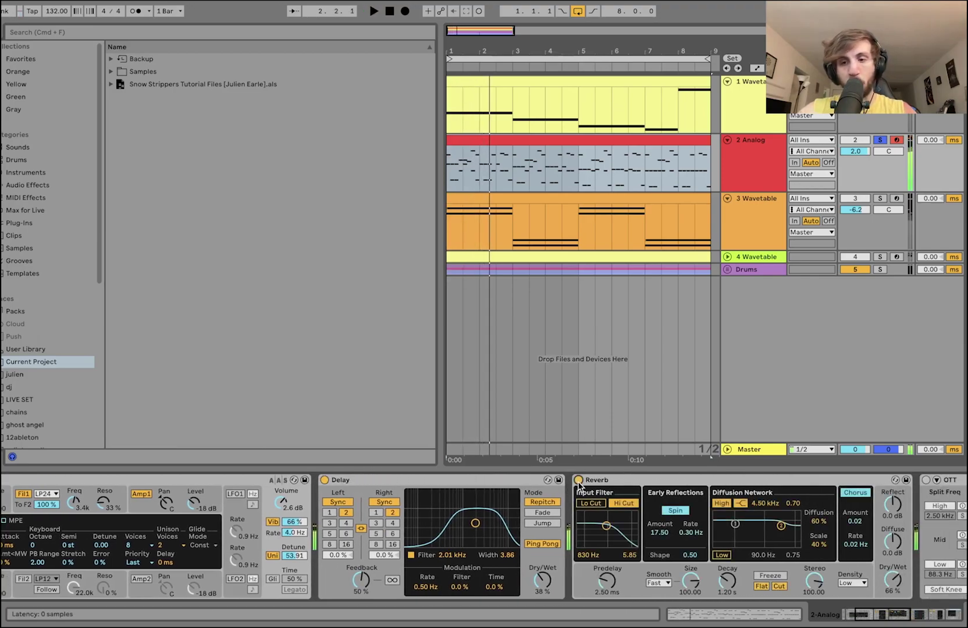
pyautogui.hscroll(5, 579, 484)
pyautogui.hscroll(1, 579, 486)
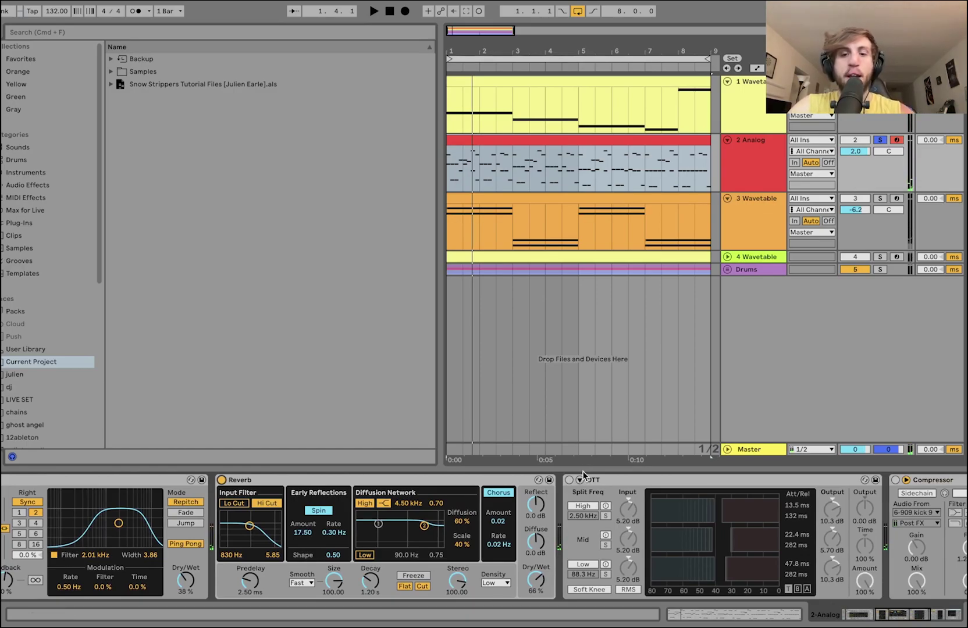
# Step: Switch the OTT compressor on to hear it, then bypass it for comparison
pyautogui.click(569, 480)
pyautogui.press('space')
pyautogui.hscroll(8, 604, 486)
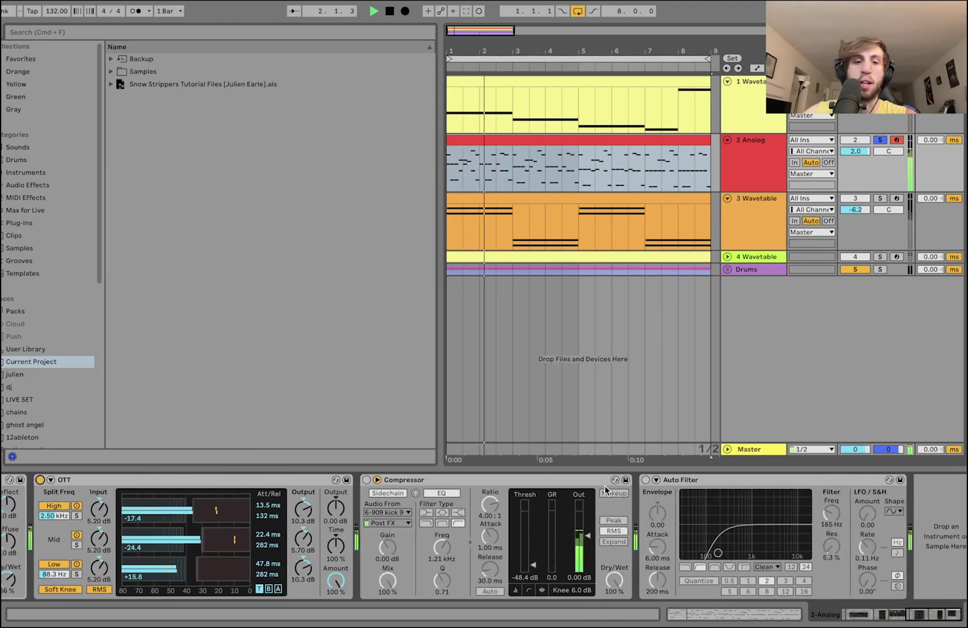
pyautogui.press('space')
pyautogui.hscroll(-5, 605, 486)
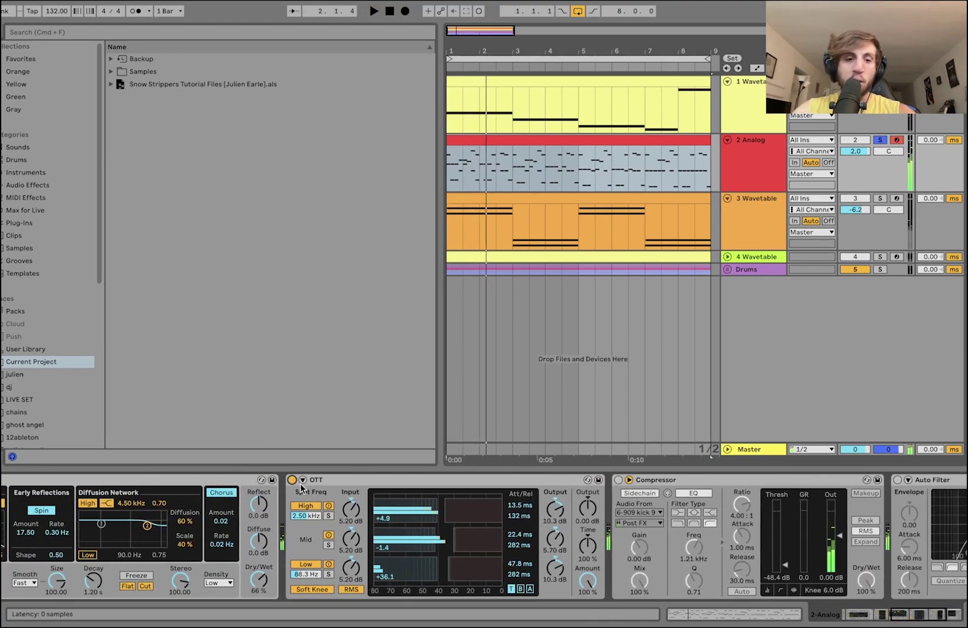
pyautogui.click(292, 480)
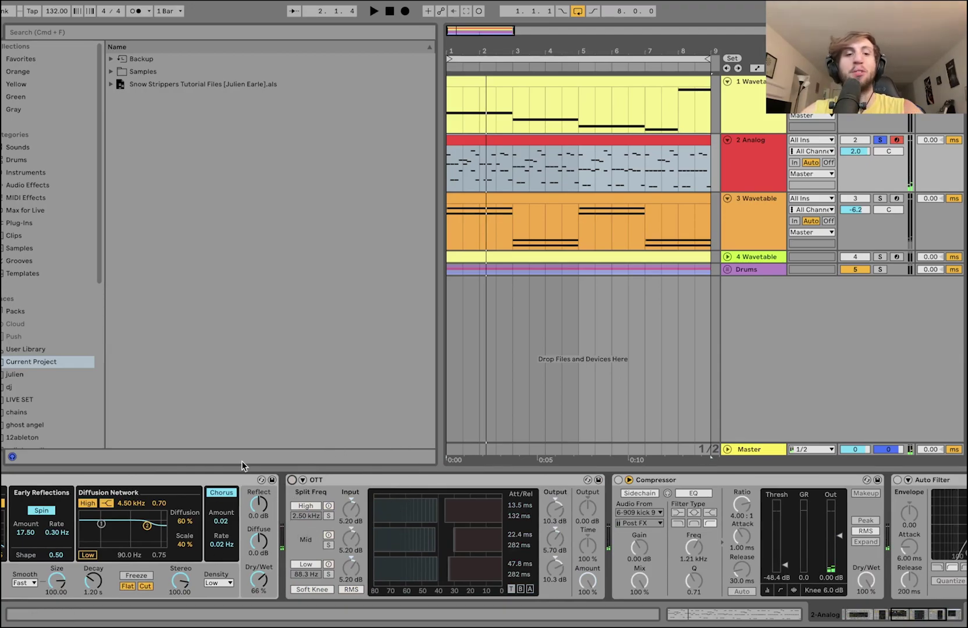
# Step: Turn OTT back on and locate the OTT.adv preset under Audio Effects > Multiband Dynamics
pyautogui.click(292, 479)
pyautogui.click(35, 185)
pyautogui.scroll(-6, 130, 313)
pyautogui.click(110, 232)
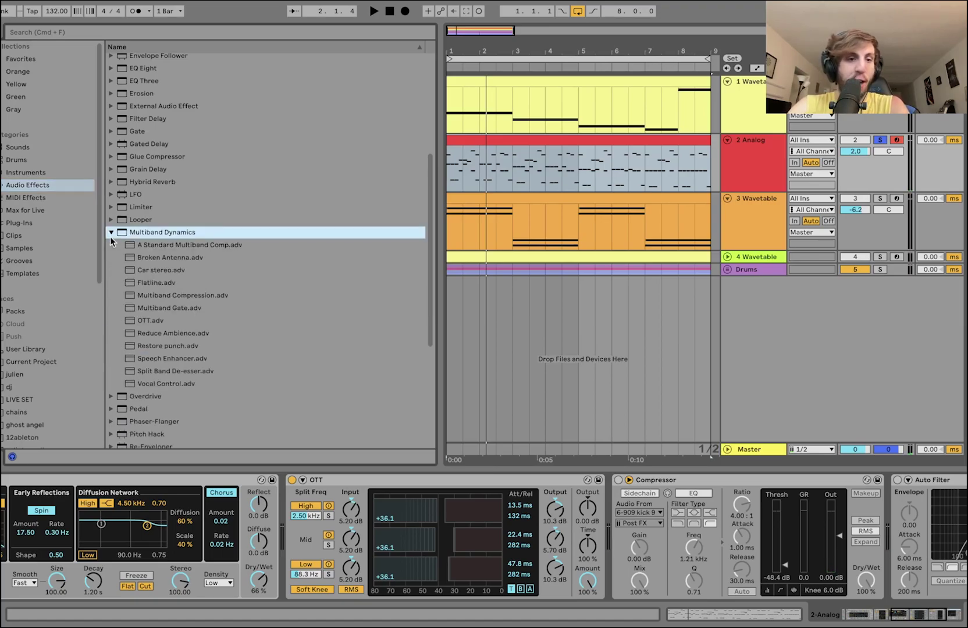
pyautogui.click(145, 322)
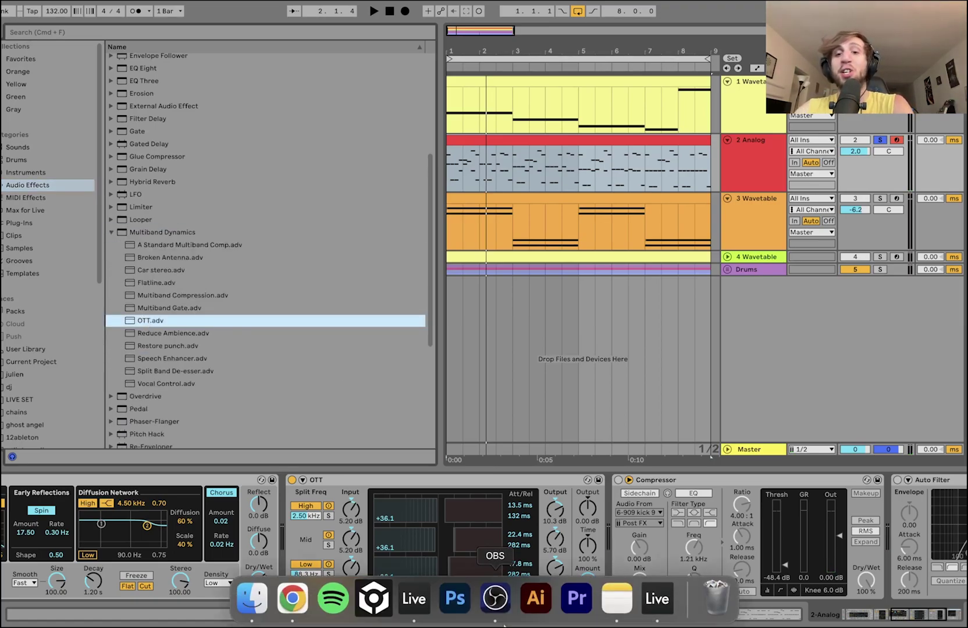
pyautogui.click(471, 481)
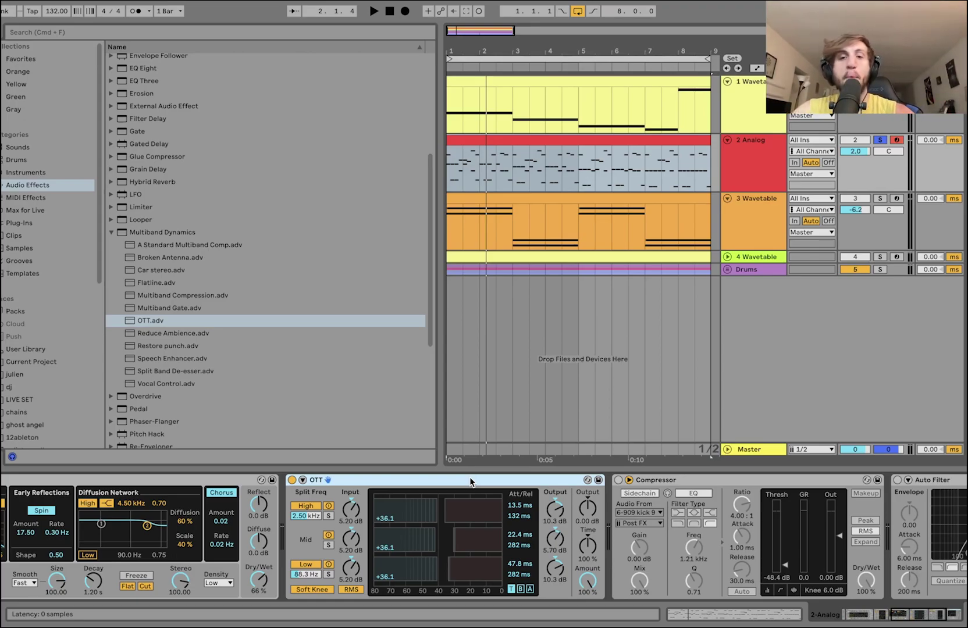
# Step: Enable the sidechain Compressor and Auto Filter and play the full lead chain
pyautogui.hscroll(-5, 301, 533)
pyautogui.hscroll(-10, 302, 533)
pyautogui.hscroll(15, 302, 533)
pyautogui.hscroll(-3, 231, 530)
pyautogui.hscroll(4, 282, 499)
pyautogui.click(366, 480)
pyautogui.click(645, 481)
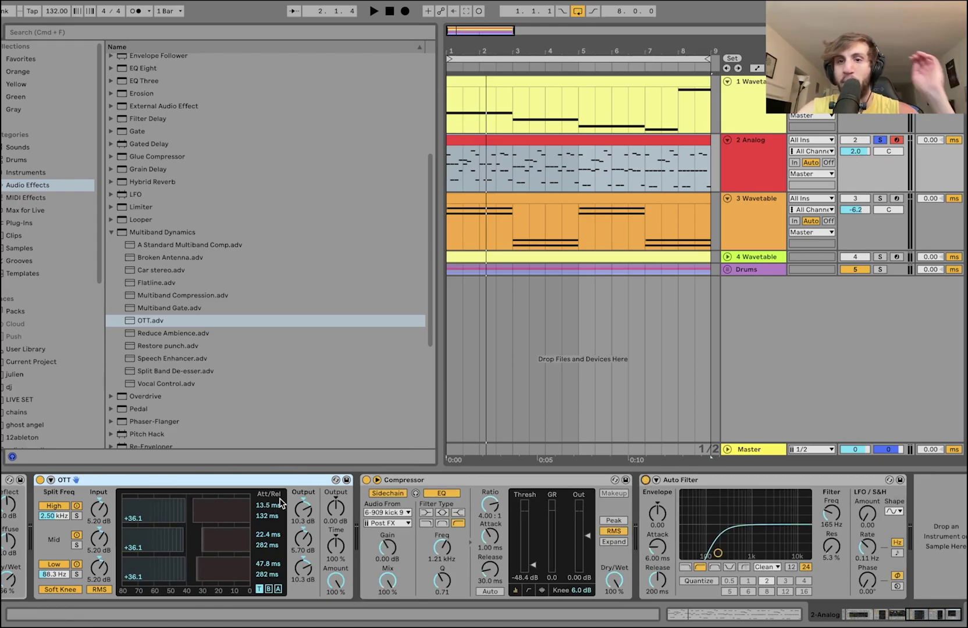
pyautogui.press('space')
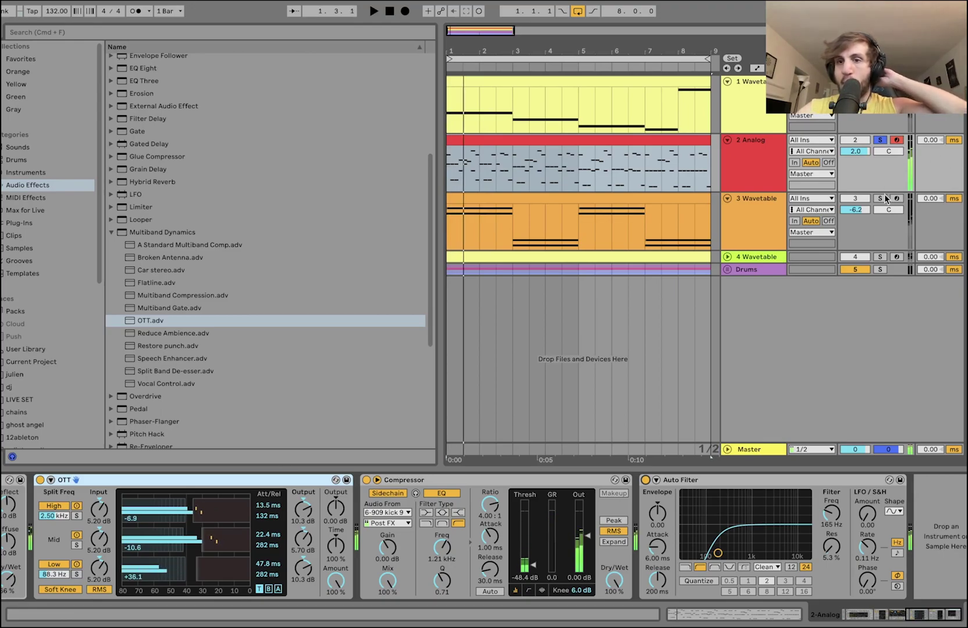
# Step: Solo the 3 Wavetable pad, view its chord clip while playing, then show its Wavetable and Reverb devices
pyautogui.click(879, 198)
pyautogui.click(772, 201)
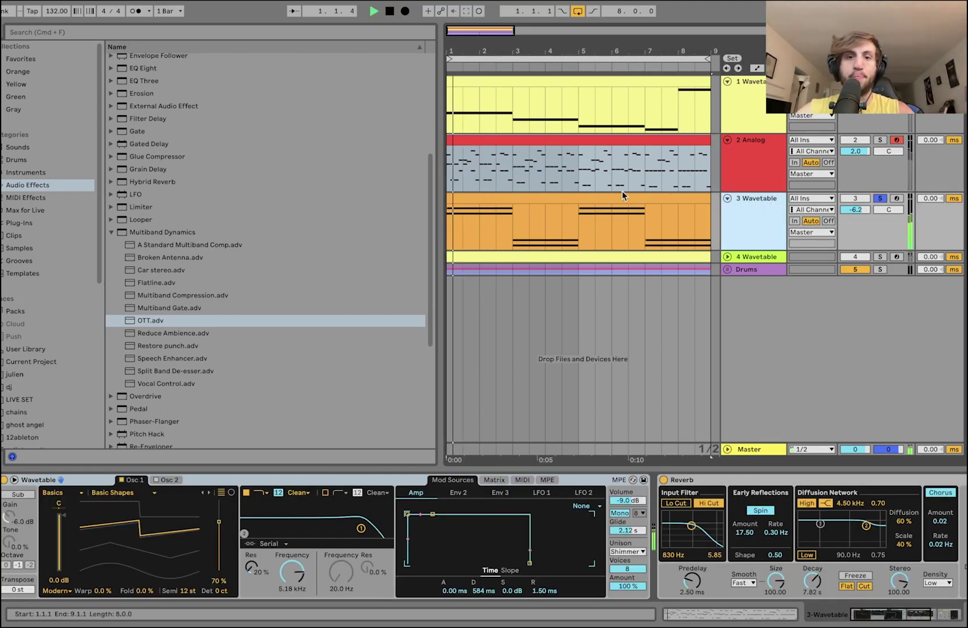
pyautogui.click(579, 197)
pyautogui.moveTo(281, 474); pyautogui.dragTo(256, 486)
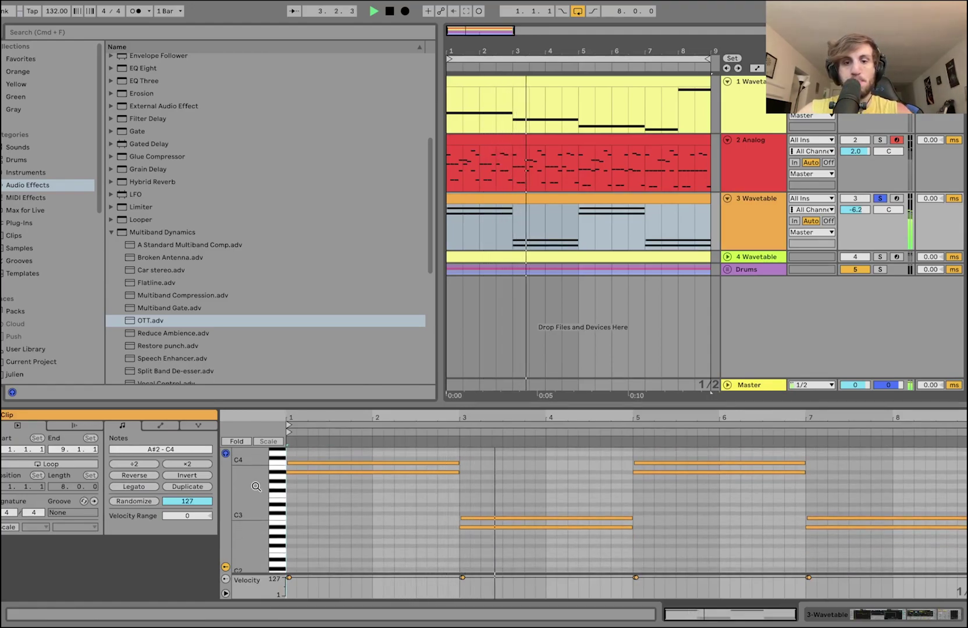
pyautogui.press('space')
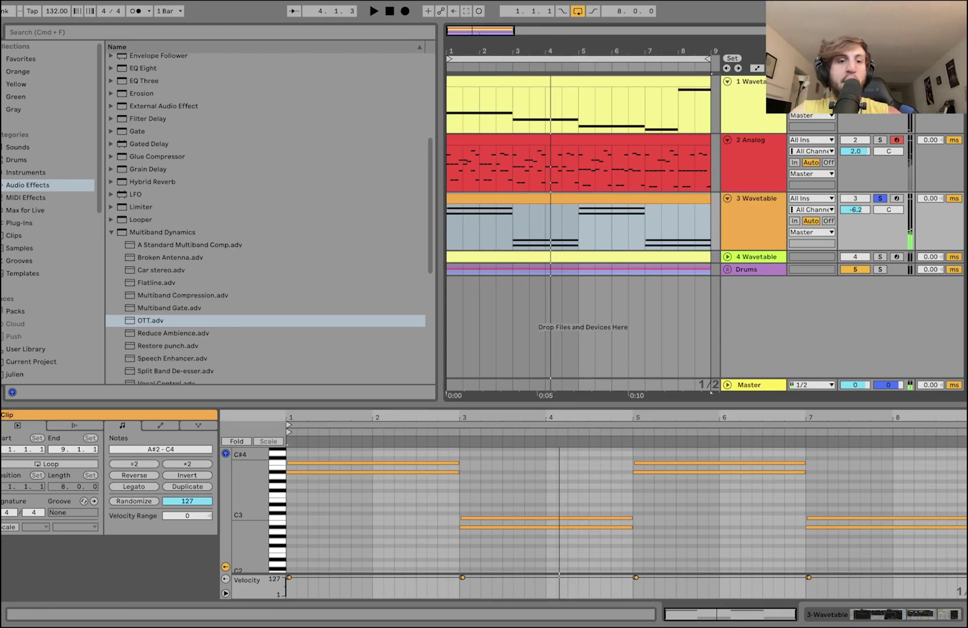
pyautogui.press('space')
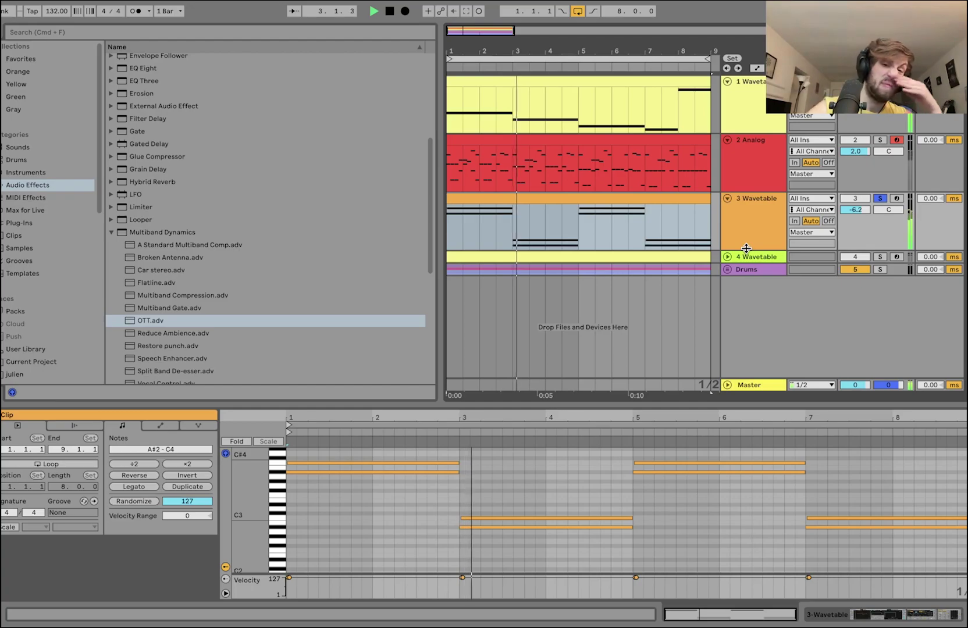
pyautogui.press('space')
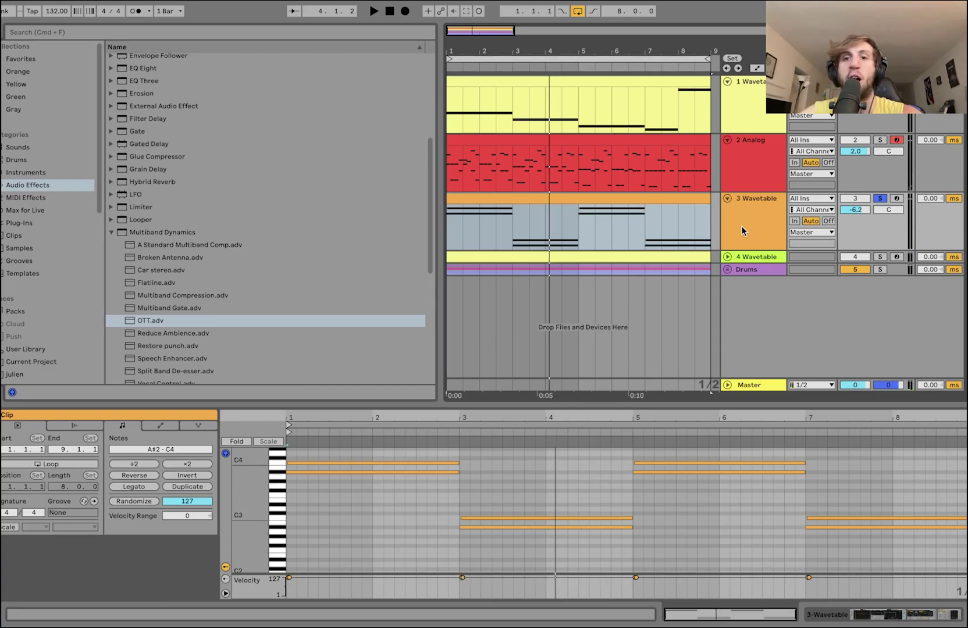
pyautogui.click(741, 205)
# Step: Audition the pad soloed and with all tracks, then solo it again
pyautogui.click(550, 200)
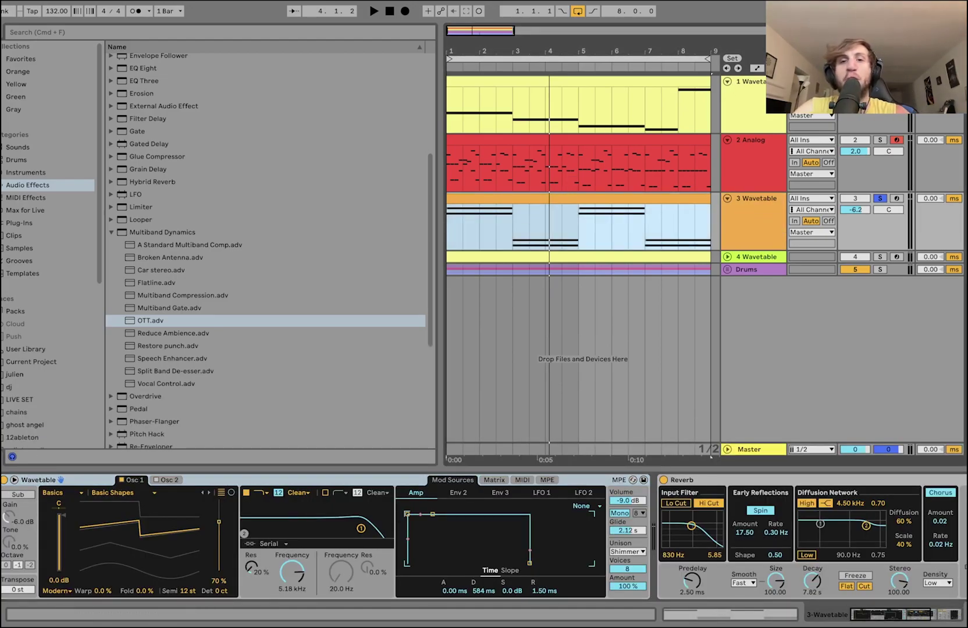
pyautogui.press('space')
pyautogui.press('space')
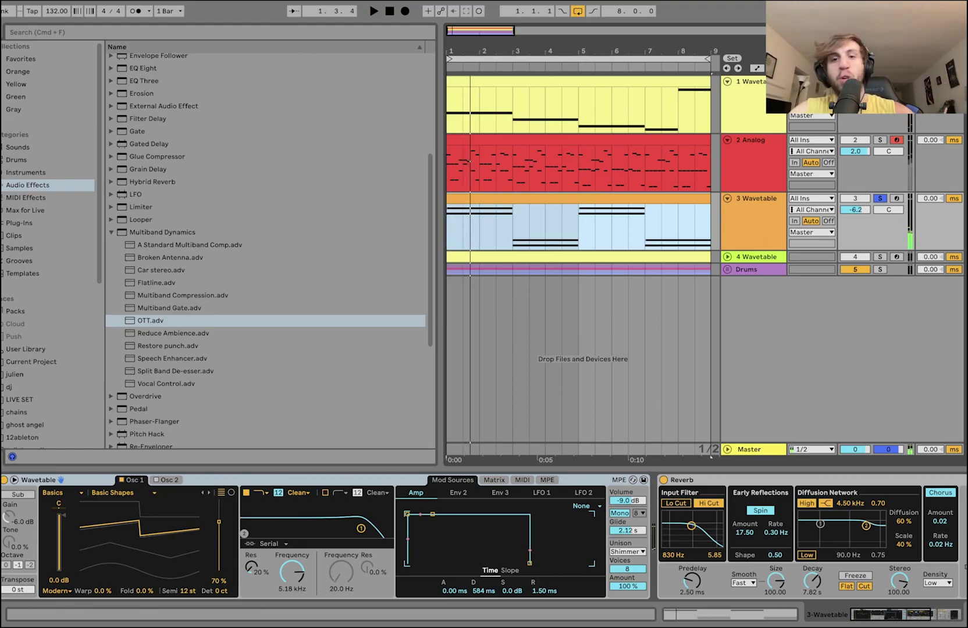
pyautogui.press('space')
pyautogui.click(880, 198)
pyautogui.click(748, 215)
pyautogui.press('space')
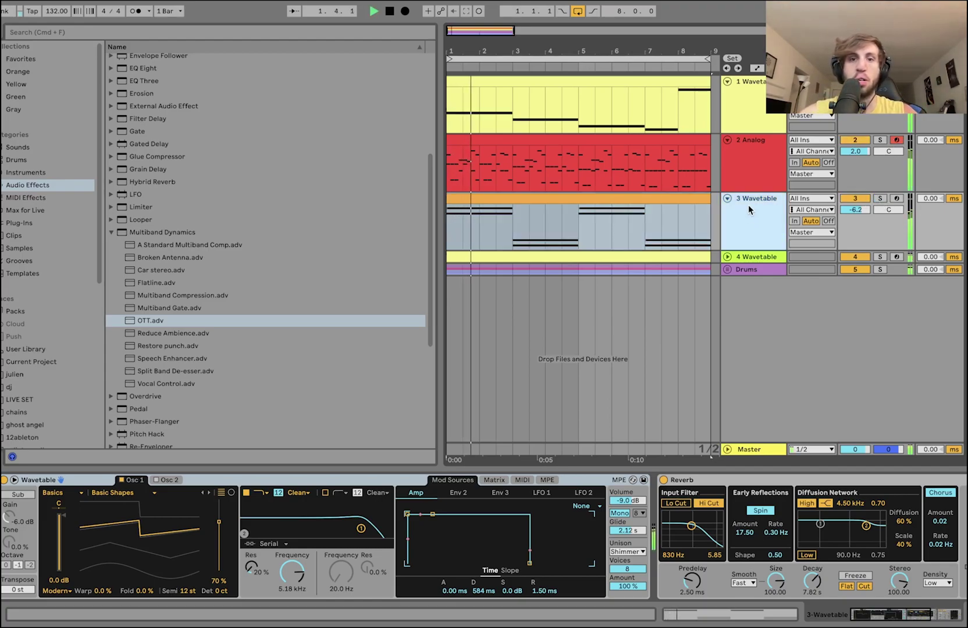
pyautogui.click(879, 199)
pyautogui.press('space')
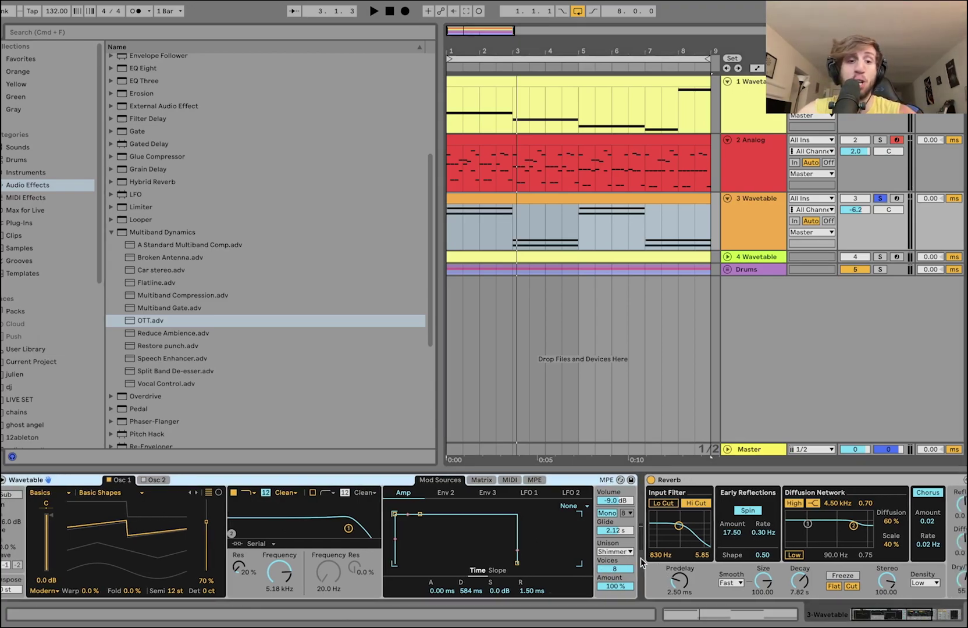
# Step: Scroll to the pad's Compressor and audition it with Glide dropped to 0 and raised again
pyautogui.hscroll(6, 641, 558)
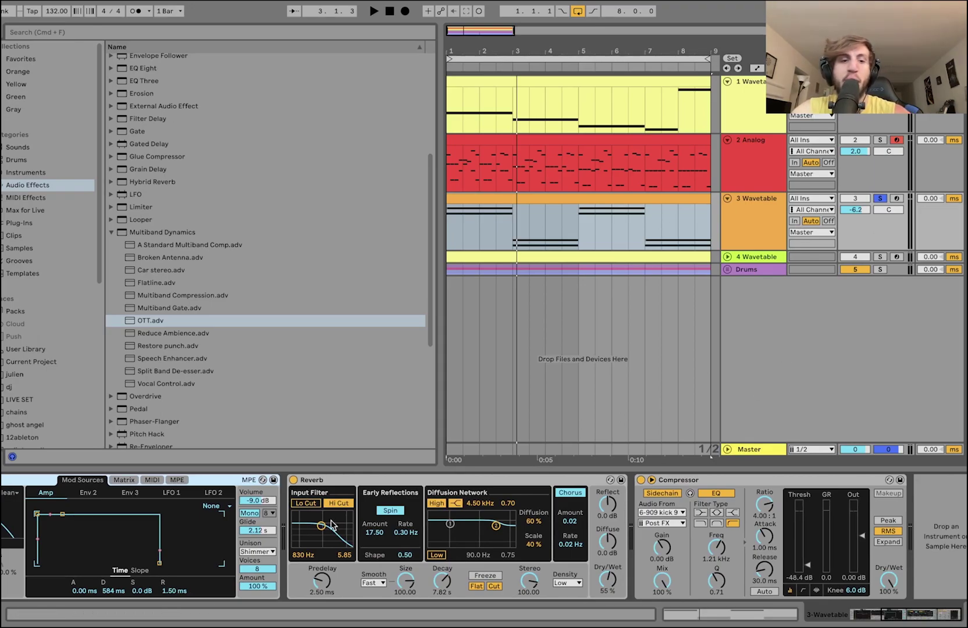
pyautogui.hscroll(-2, 323, 525)
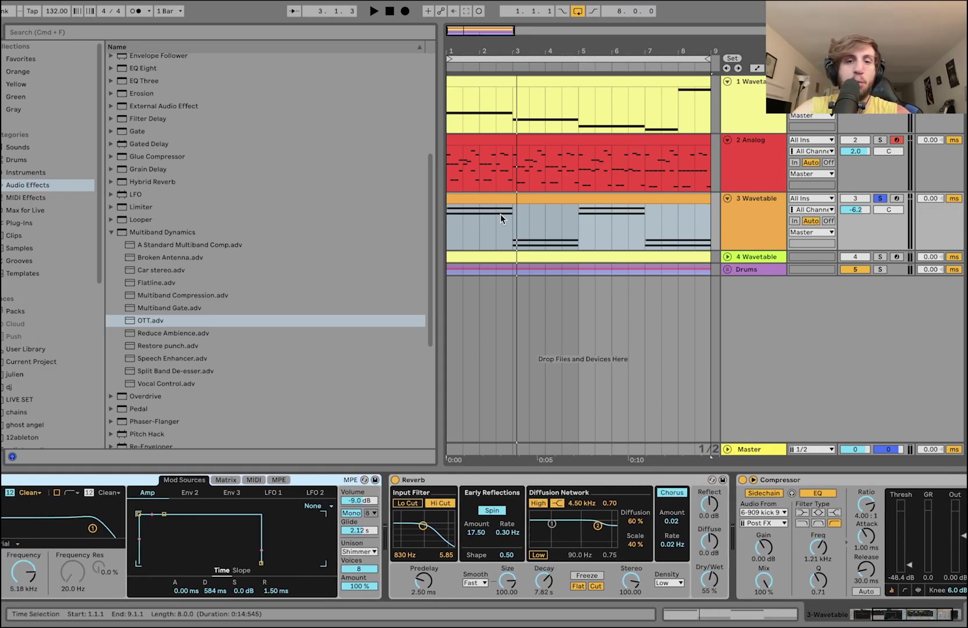
pyautogui.press('space')
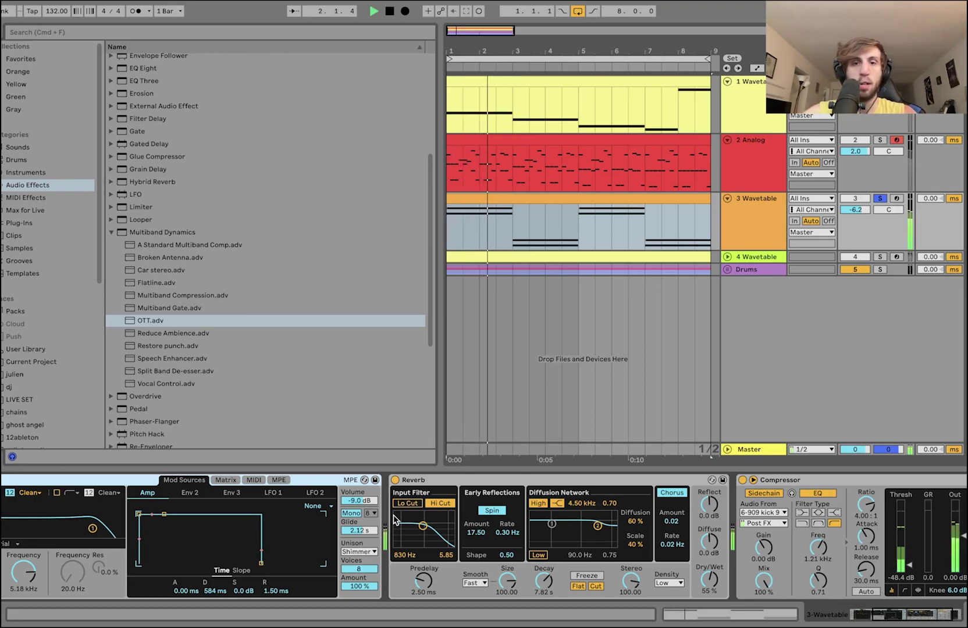
pyautogui.press('space')
pyautogui.moveTo(359, 530); pyautogui.dragTo(359, 576)
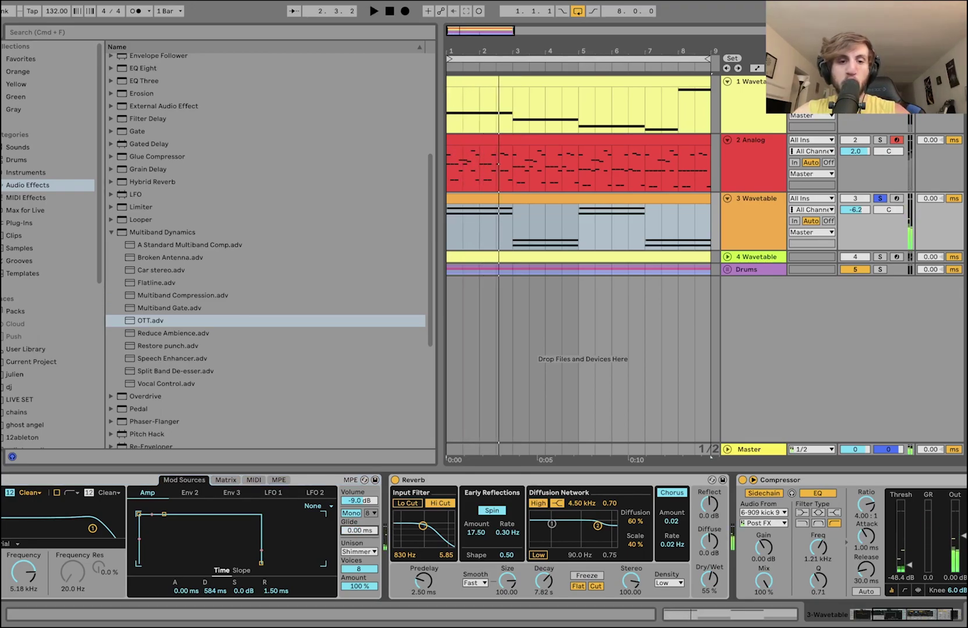
pyautogui.press('space')
pyautogui.press('space')
pyautogui.moveTo(359, 530); pyautogui.dragTo(360, 495)
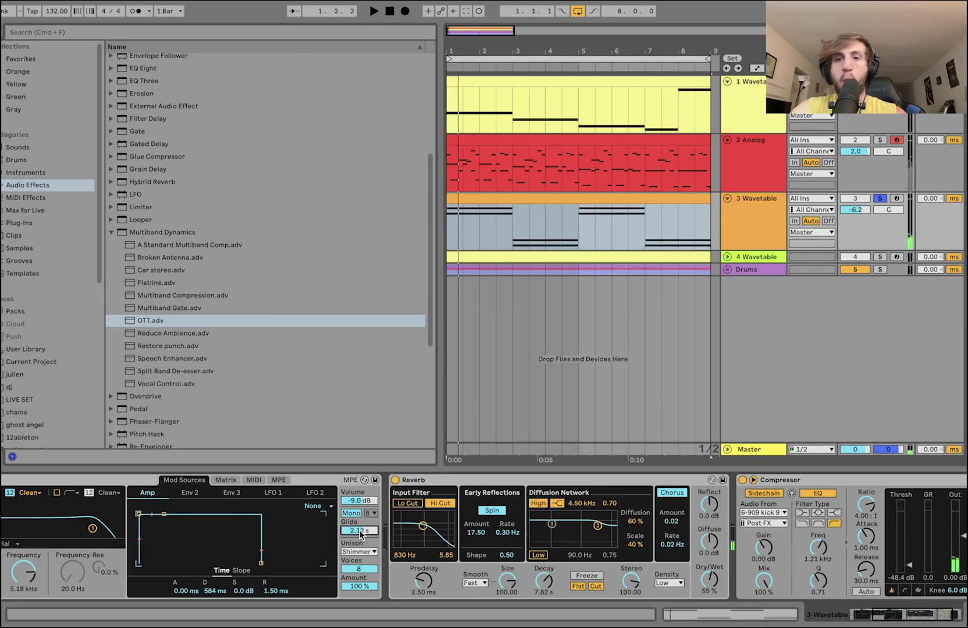
# Step: Solo the track 4 Wavetable lead and open its clip in the note editor
pyautogui.click(880, 257)
pyautogui.click(727, 256)
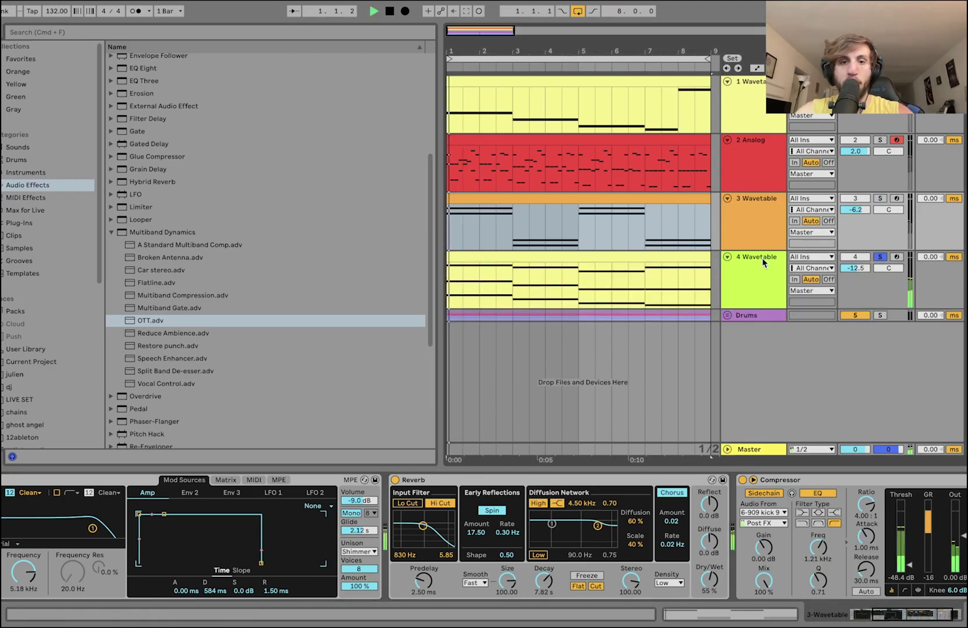
pyautogui.doubleClick(641, 256)
pyautogui.press('space')
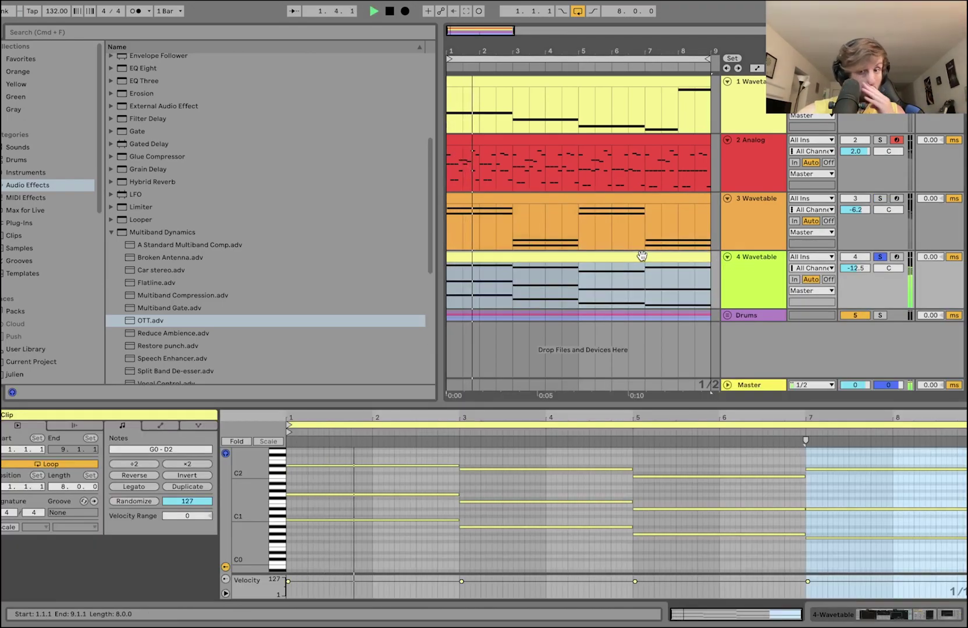
pyautogui.click(768, 560)
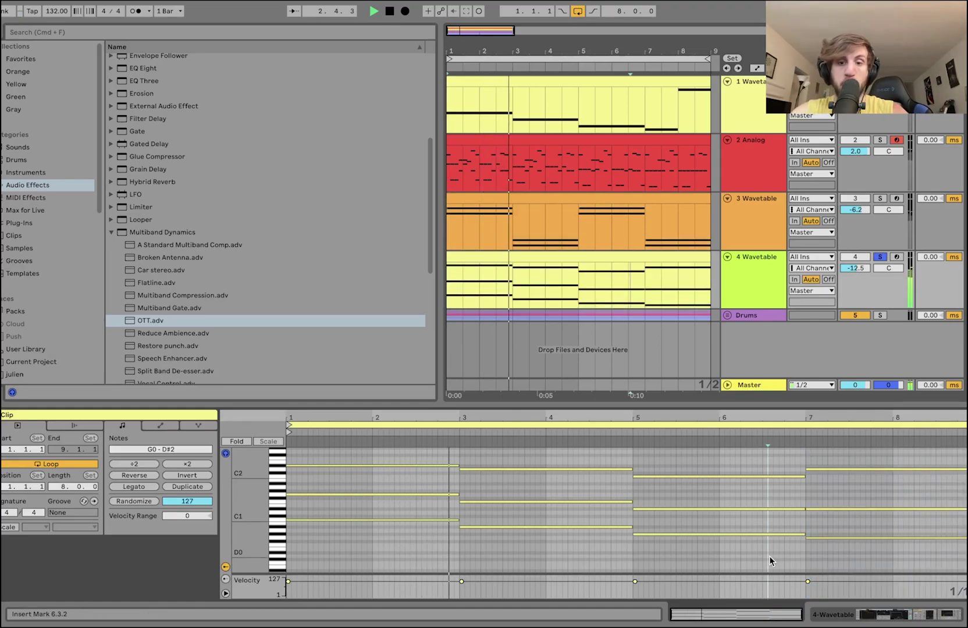
pyautogui.click(691, 550)
pyautogui.press('space')
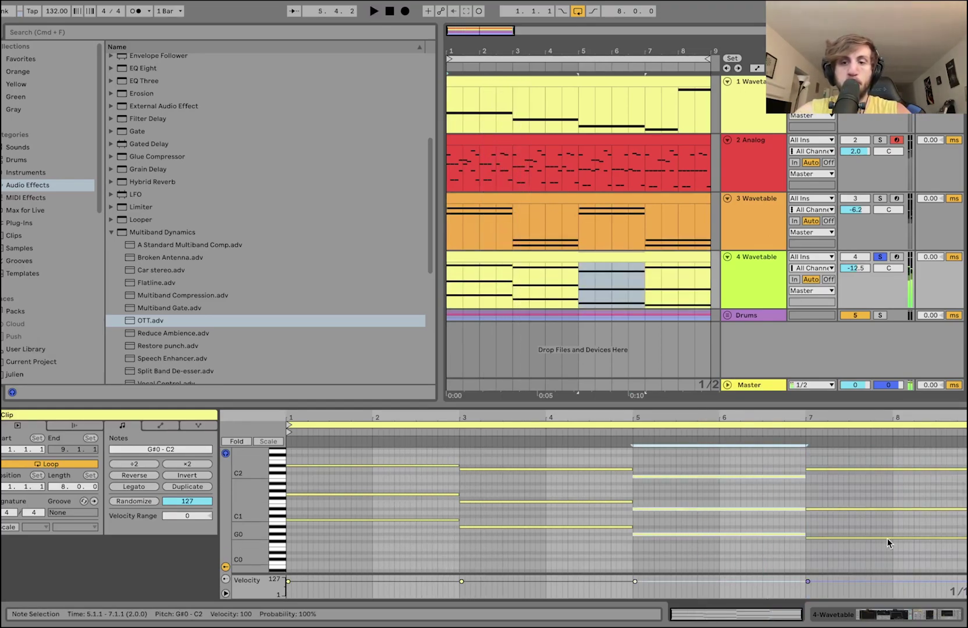
# Step: Click through the chord notes, from G#0 and D#1 up to the full bar-7 chord
pyautogui.click(888, 545)
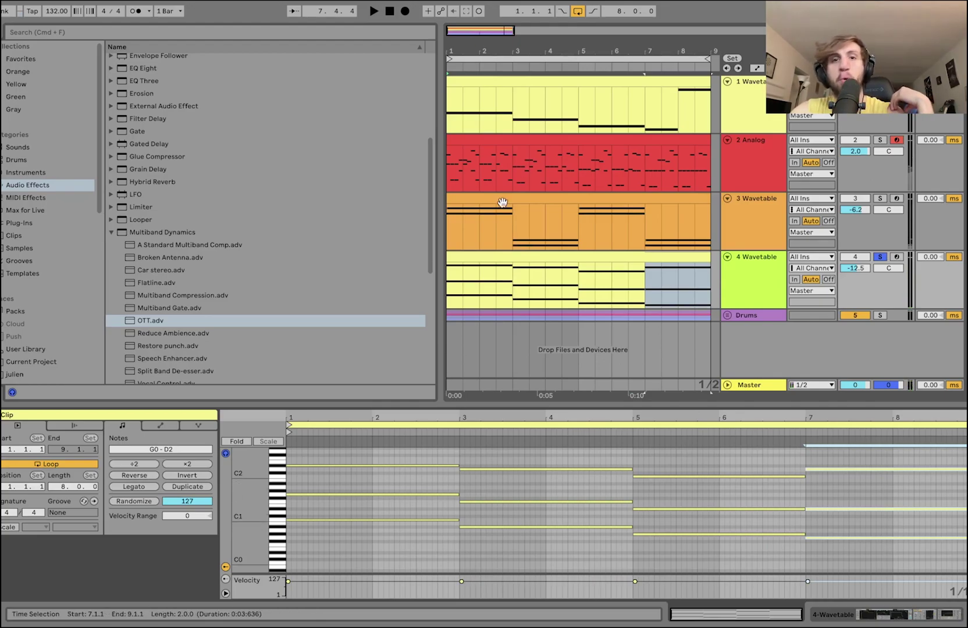
pyautogui.click(829, 509)
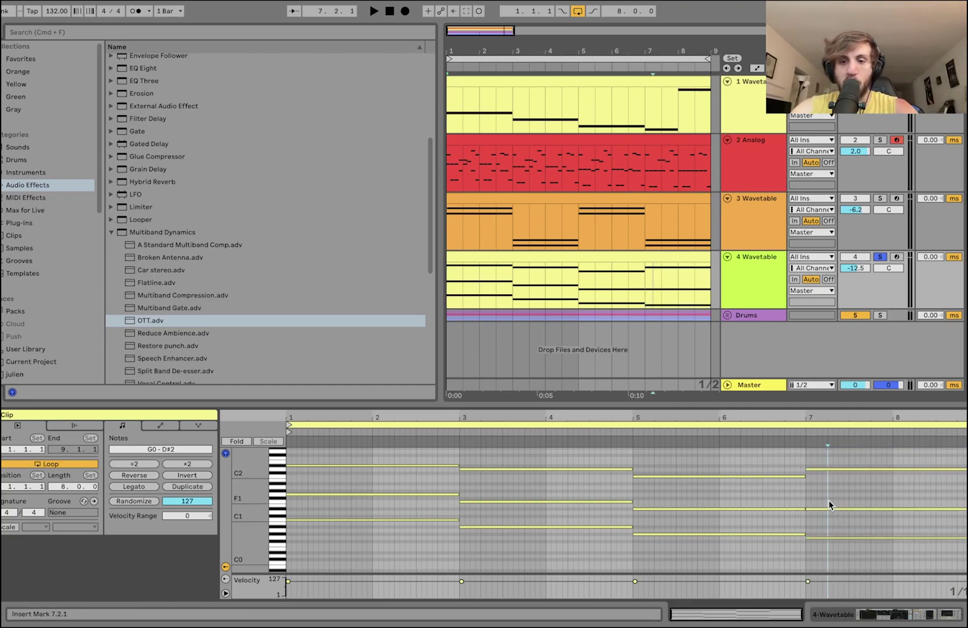
pyautogui.click(772, 534)
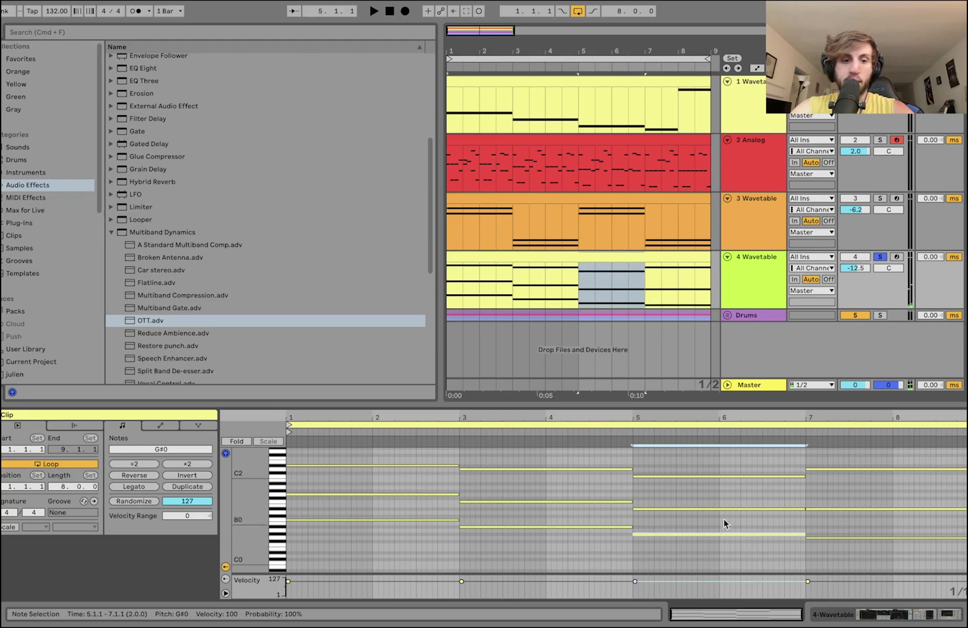
pyautogui.click(840, 508)
pyautogui.press('super+Up')
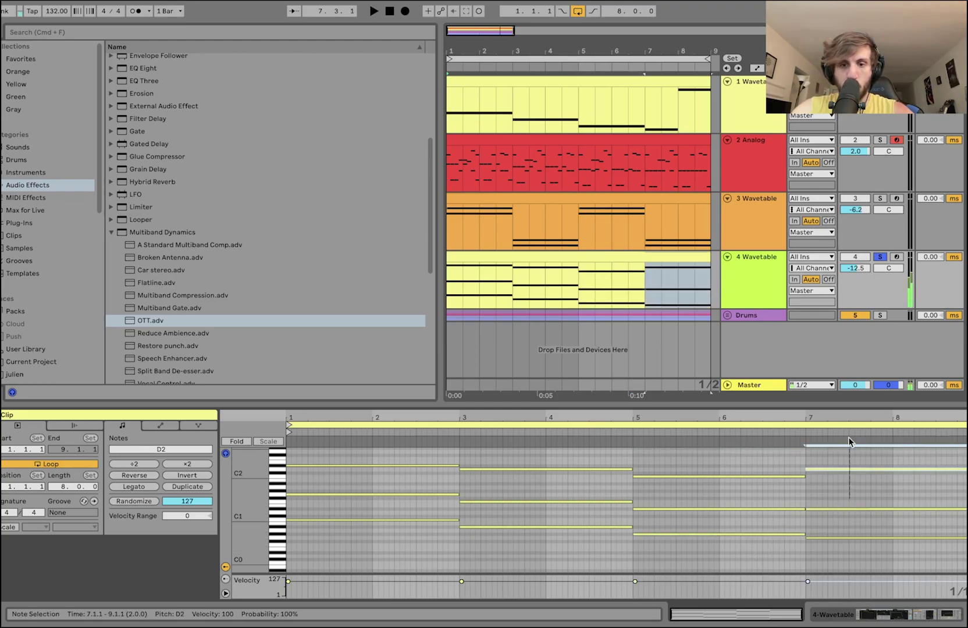
pyautogui.click(593, 447)
pyautogui.click(852, 446)
pyautogui.moveTo(866, 451); pyautogui.dragTo(873, 559)
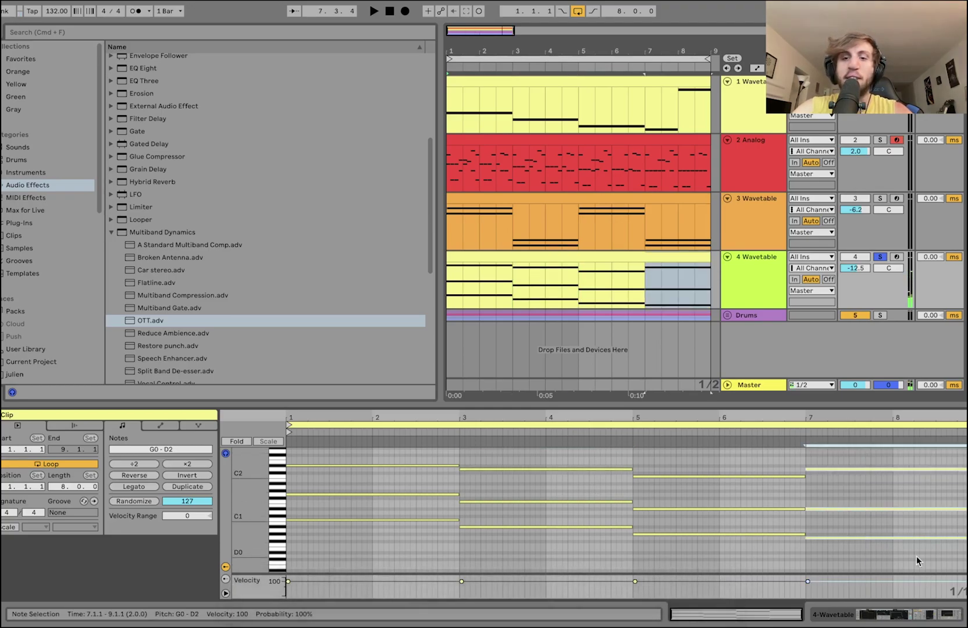
# Step: Play the lead from bar 7 and show track 4's devices
pyautogui.click(646, 284)
pyautogui.press('space')
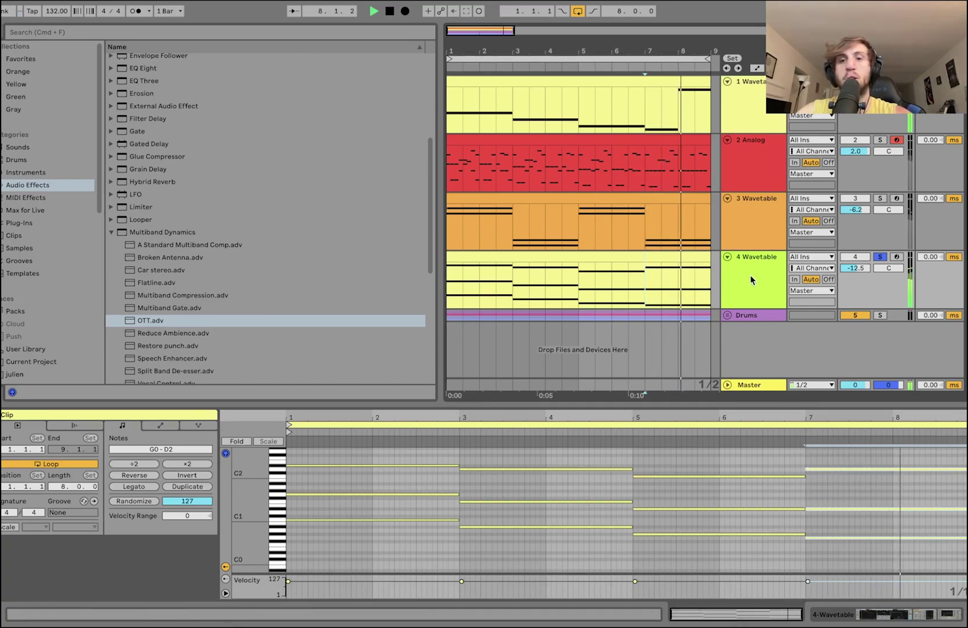
pyautogui.click(751, 275)
# Step: Open track 4's lead clip and time-select bars 1–3
pyautogui.click(661, 259)
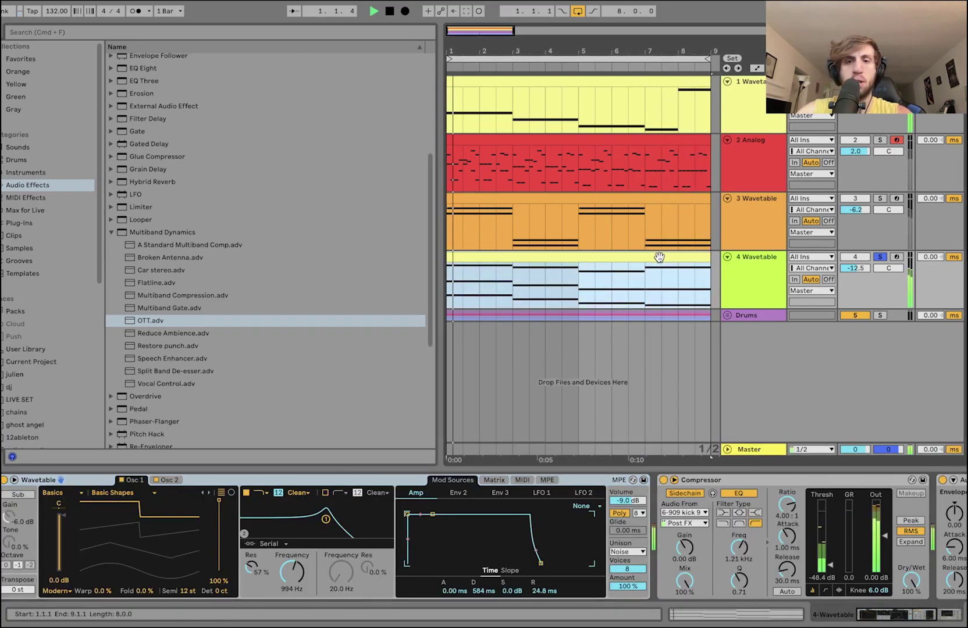
pyautogui.doubleClick(659, 257)
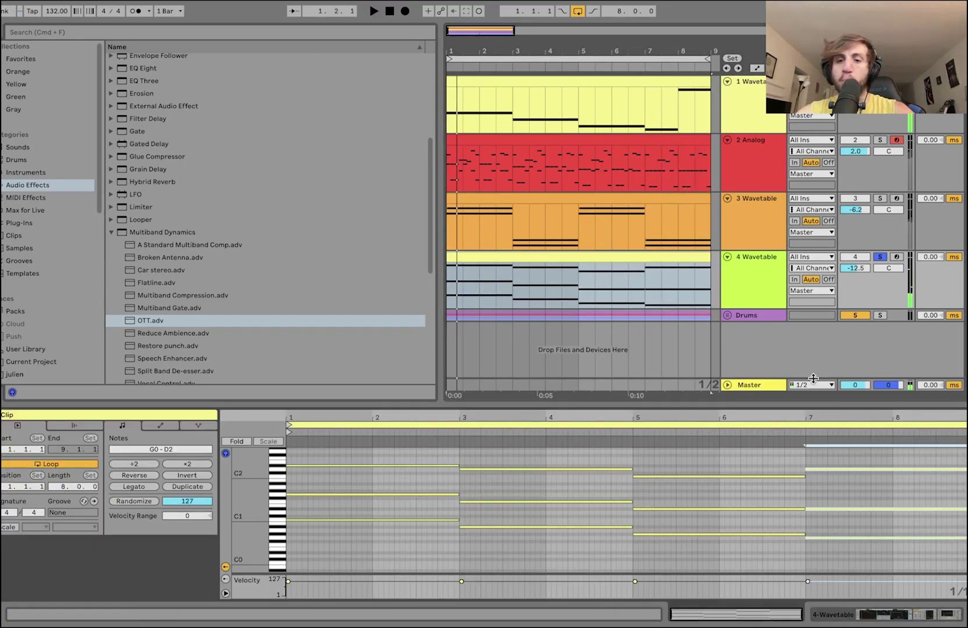
pyautogui.click(364, 510)
pyautogui.moveTo(363, 510); pyautogui.dragTo(394, 499)
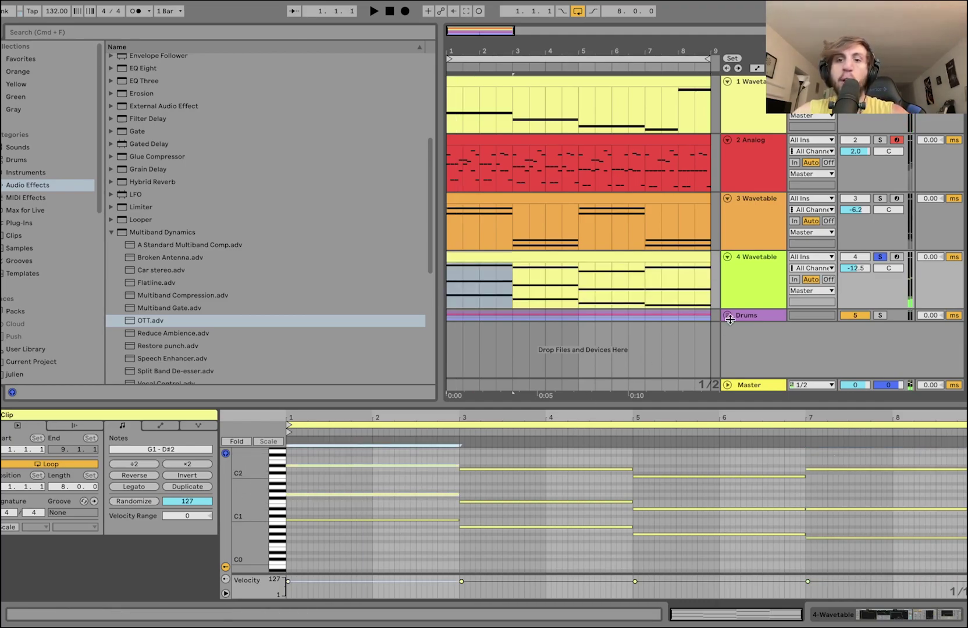
# Step: Compare Wavetable's Osc 2 and Osc 1, play the lead, and reveal the 128 Hz Auto Filter
pyautogui.click(735, 284)
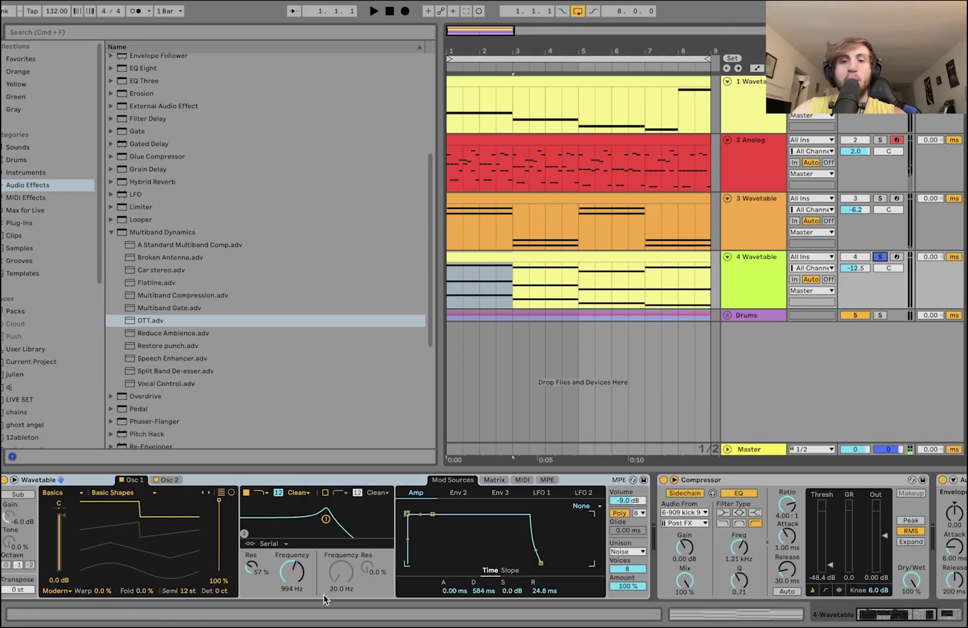
pyautogui.click(167, 480)
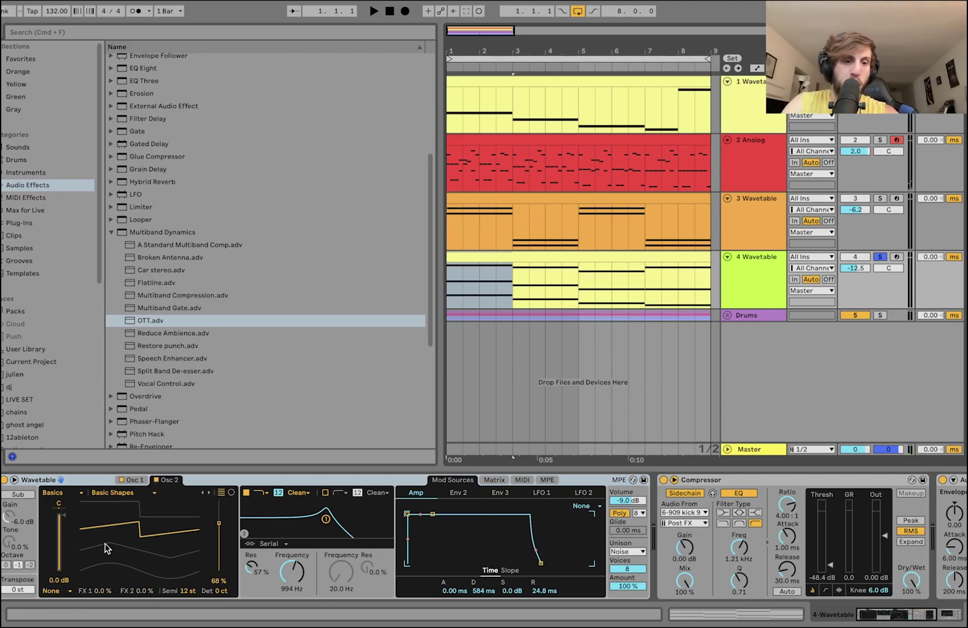
pyautogui.click(131, 480)
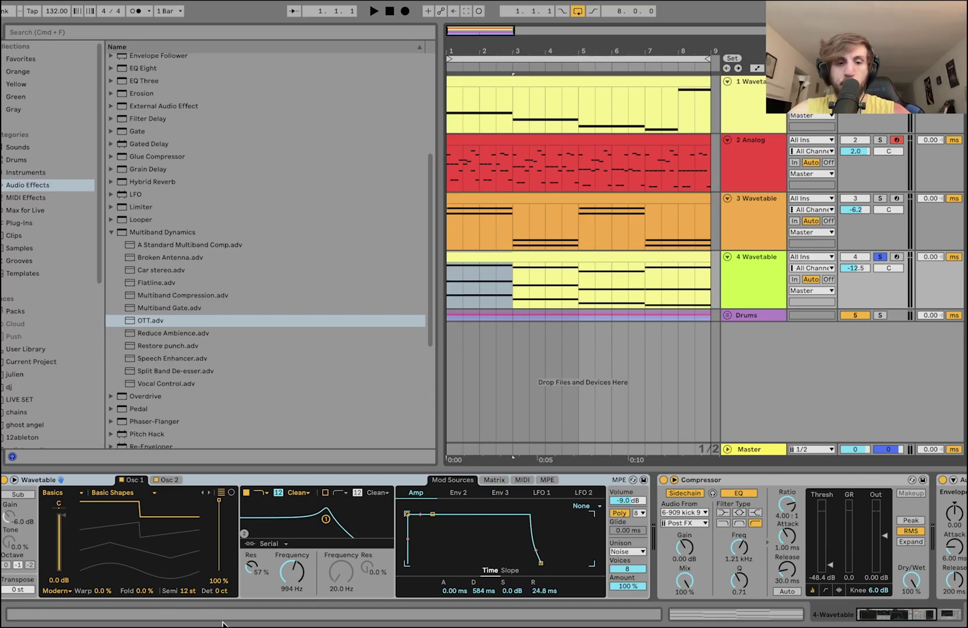
pyautogui.press('space')
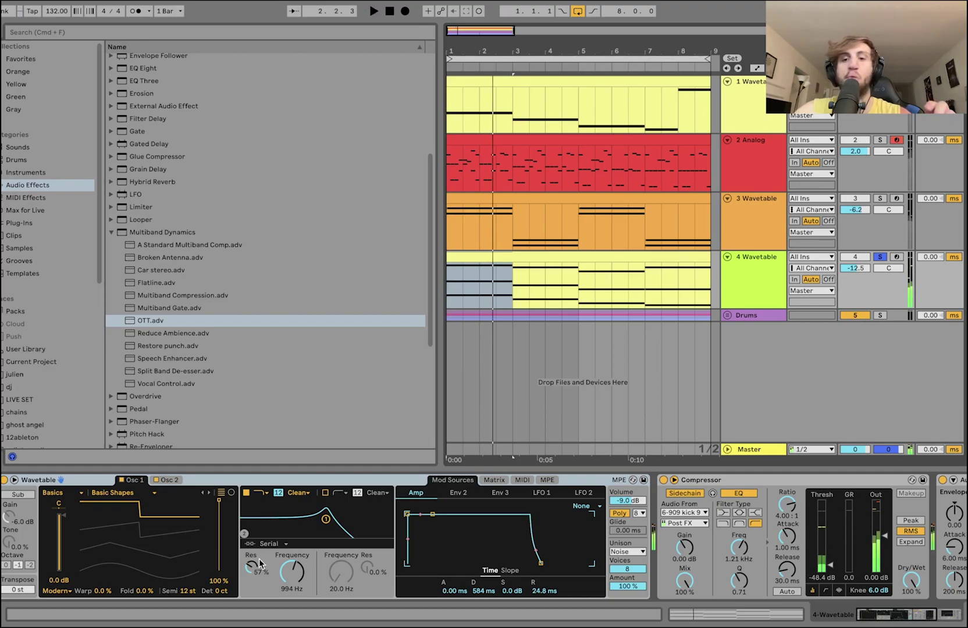
pyautogui.hscroll(5, 421, 541)
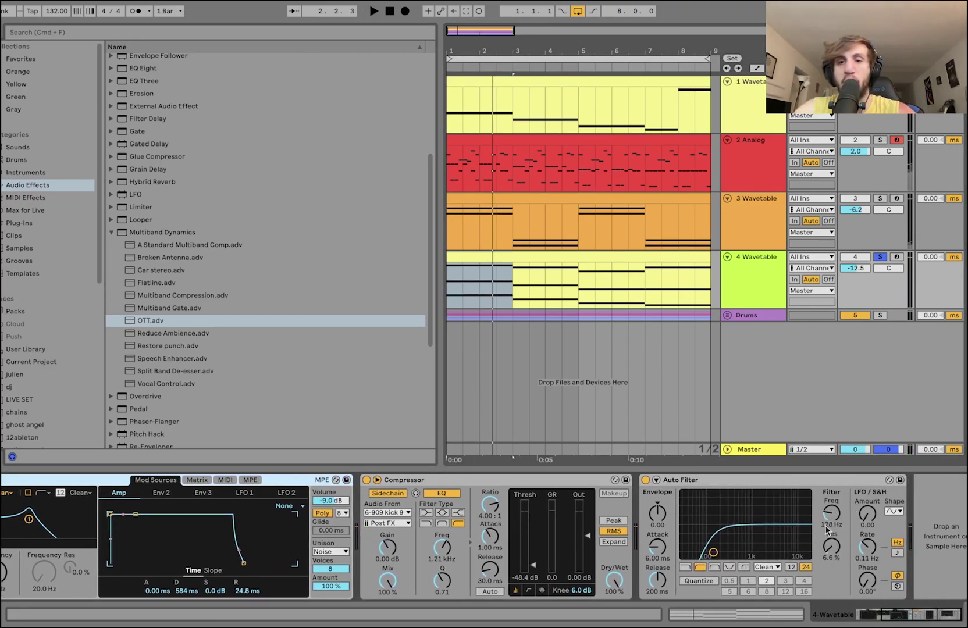
# Step: Expand the Drums group, play it, and show 909 kick 9's Simpler, EQ Eight, Overdrive and Utility
pyautogui.click(727, 315)
pyautogui.scroll(-3, 727, 319)
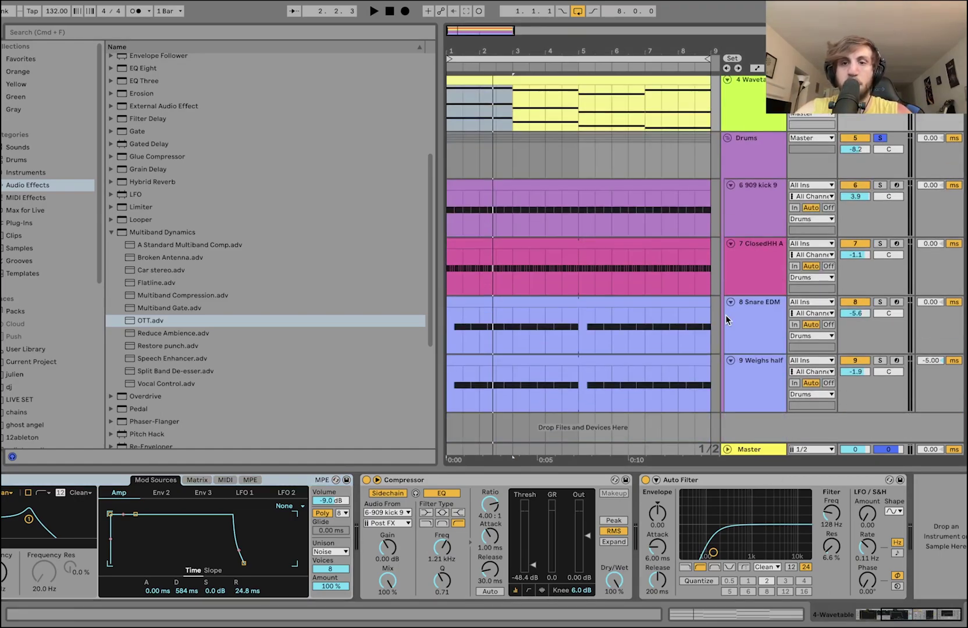
pyautogui.press('space')
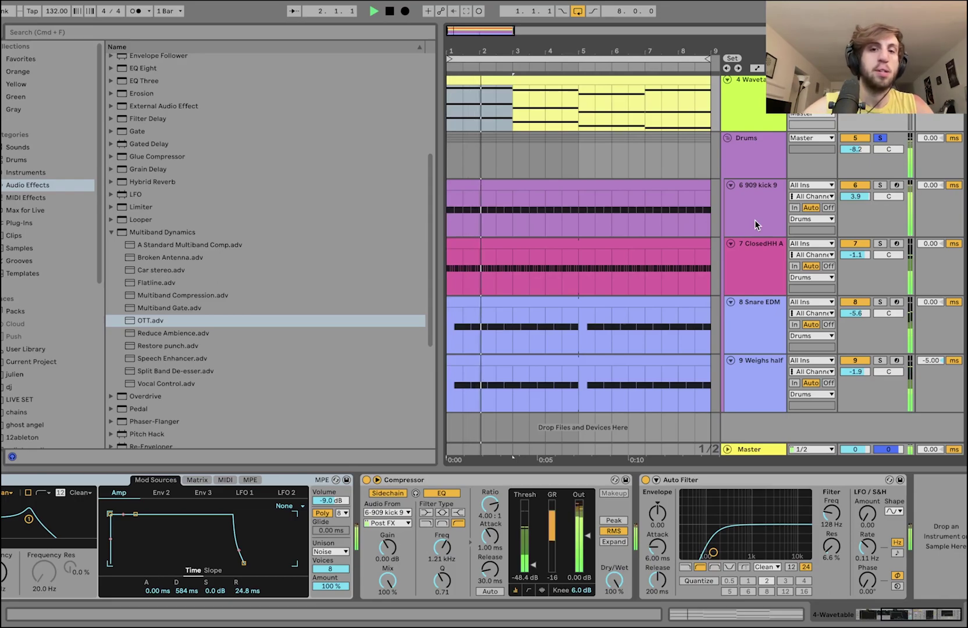
pyautogui.click(756, 226)
pyautogui.press('space')
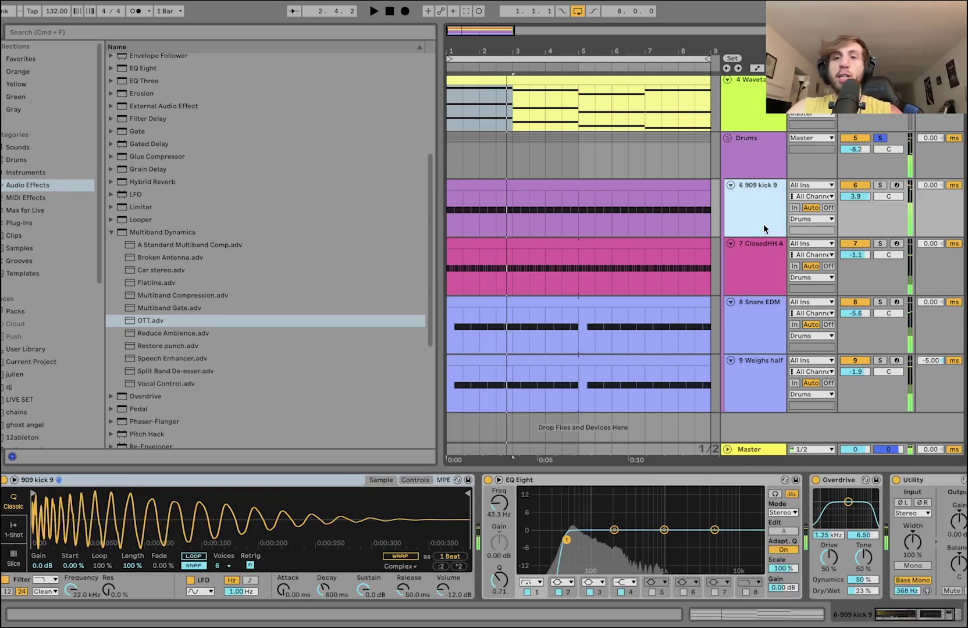
# Step: Solo tracks 1–4 together to hear the melodic parts, then solo the Drums group
pyautogui.scroll(5, 766, 230)
pyautogui.click(749, 278)
pyautogui.keyDown('shift'); pyautogui.click(761, 116); pyautogui.keyUp('shift')
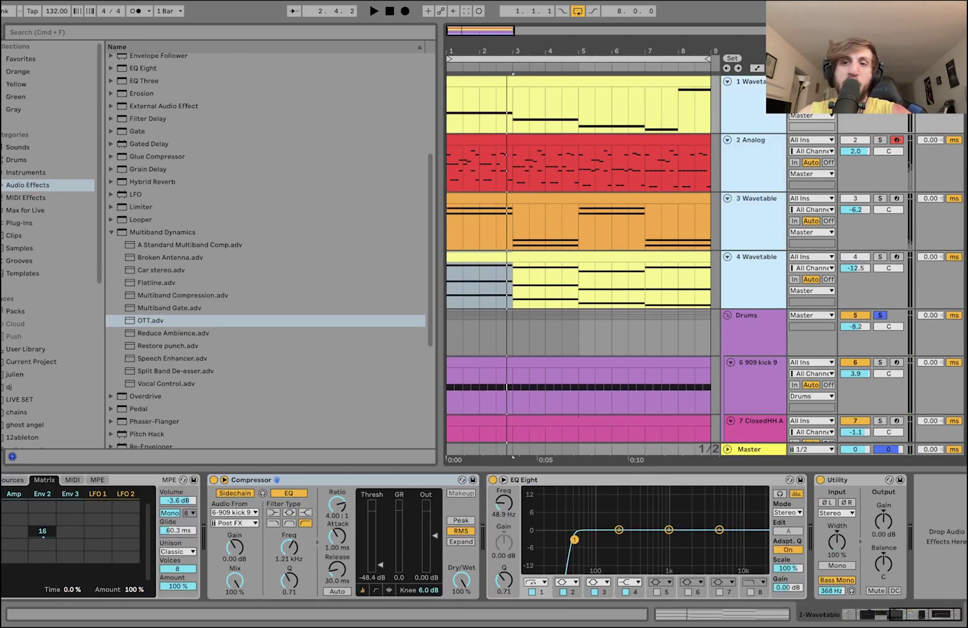
pyautogui.press('s')
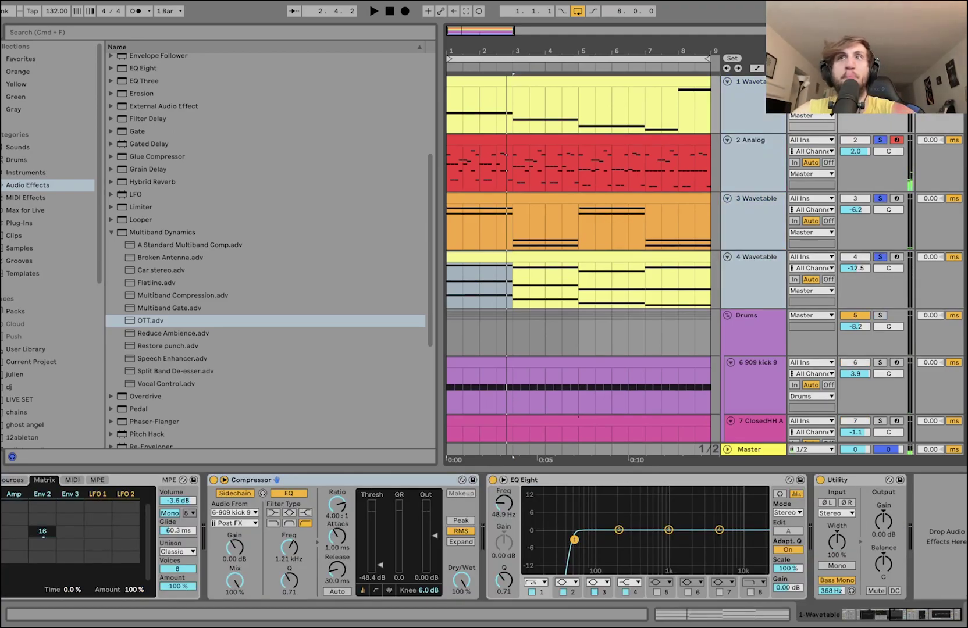
pyautogui.press('space')
pyautogui.scroll(-4, 579, 262)
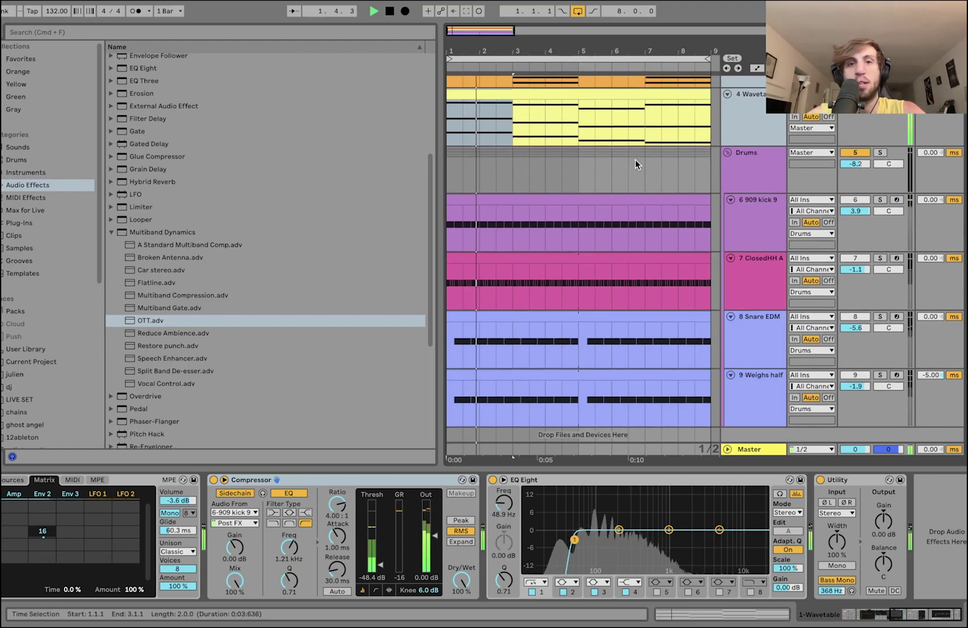
pyautogui.hscroll(3, 635, 159)
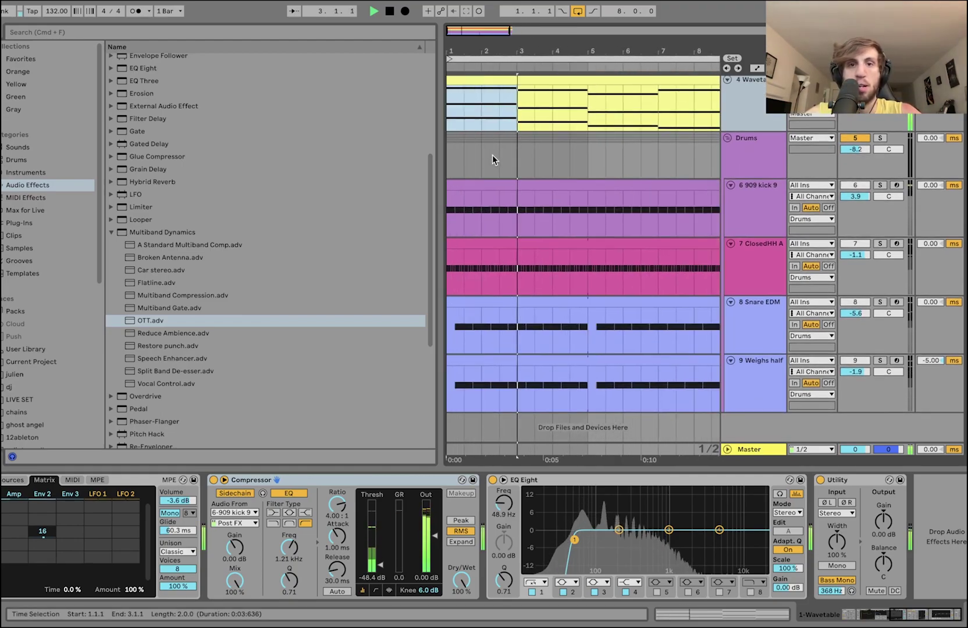
pyautogui.click(878, 138)
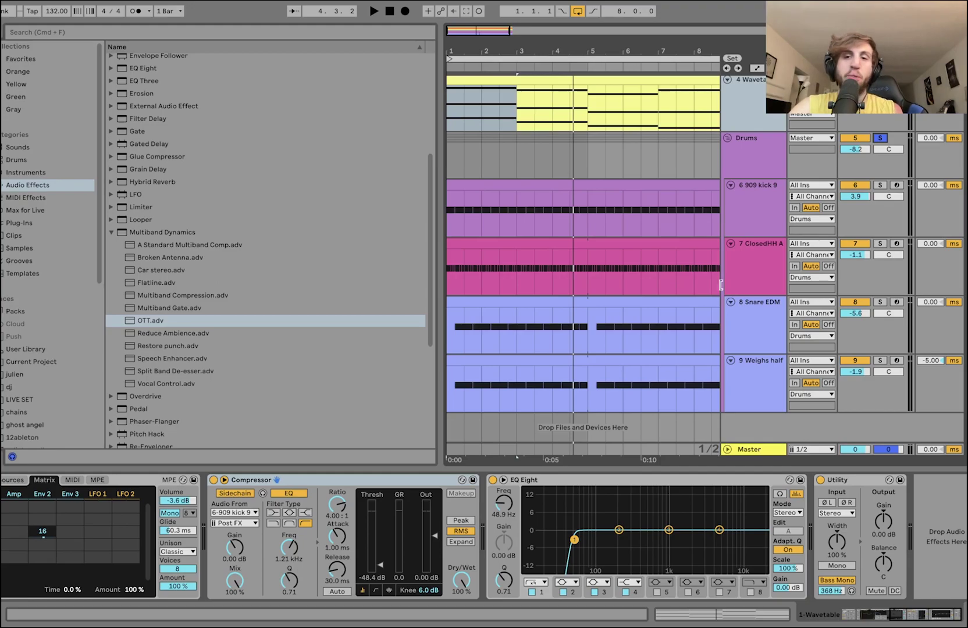
# Step: Solo the 909 kick 9 track and audition it twice
pyautogui.click(744, 231)
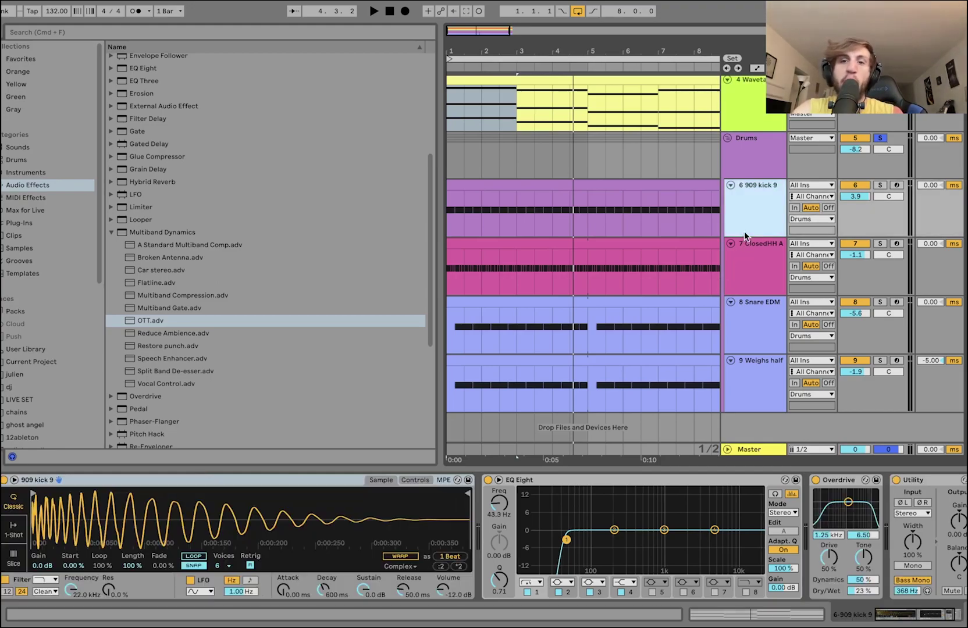
pyautogui.click(881, 185)
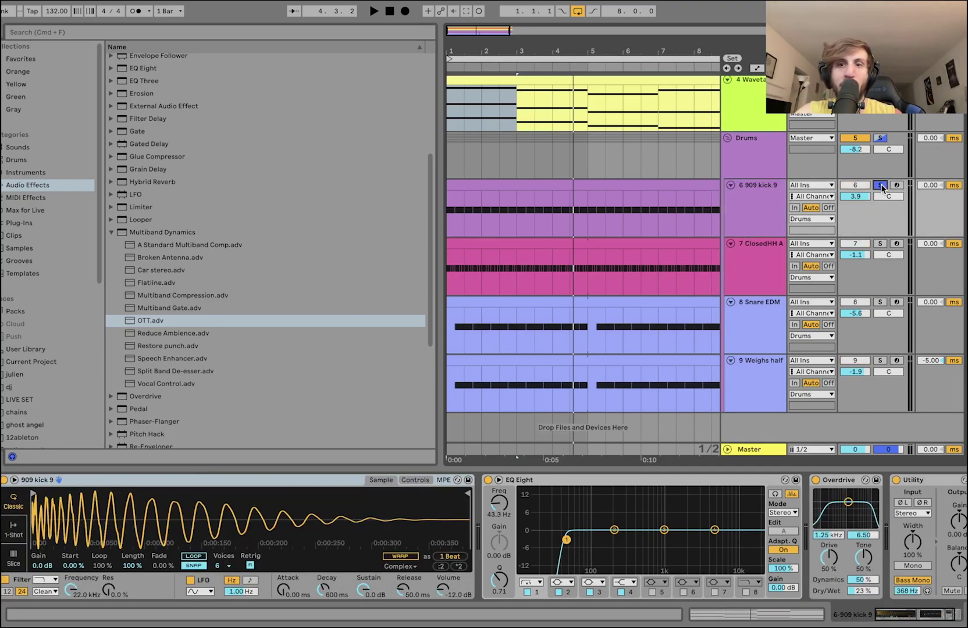
pyautogui.press('space')
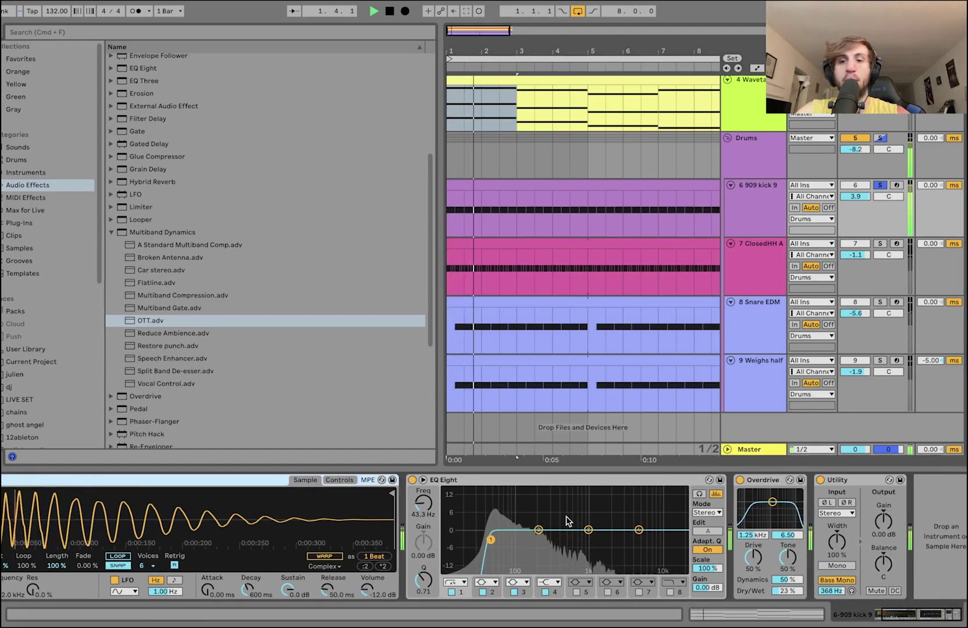
pyautogui.press('space')
pyautogui.hscroll(3, 524, 524)
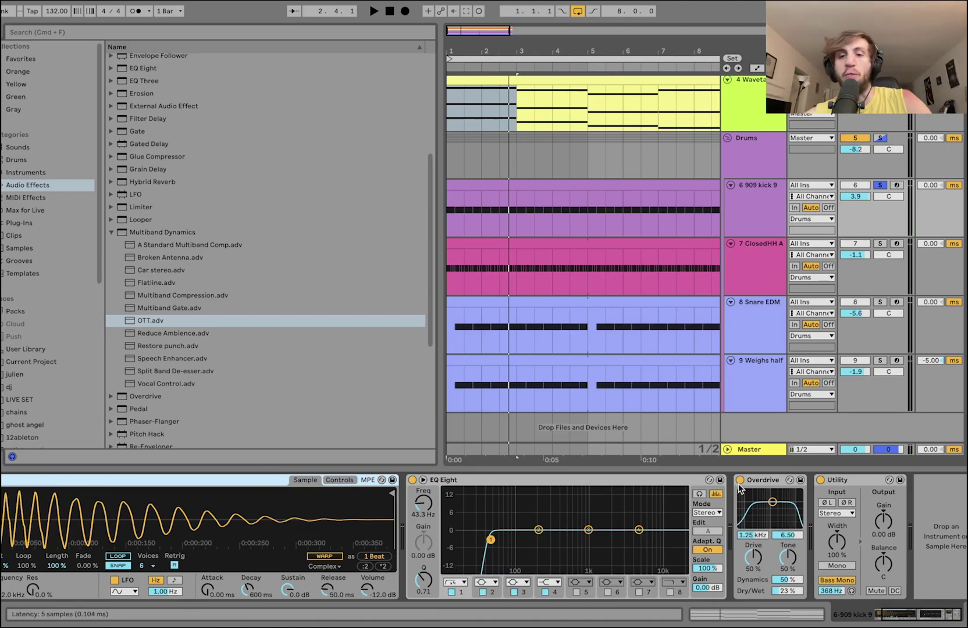
pyautogui.press('space')
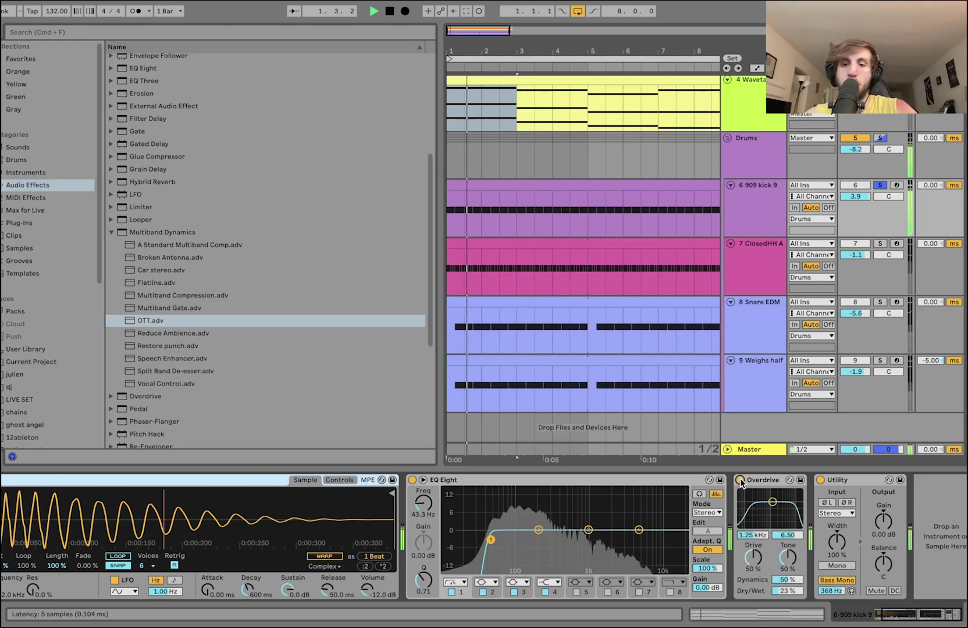
pyautogui.press('space')
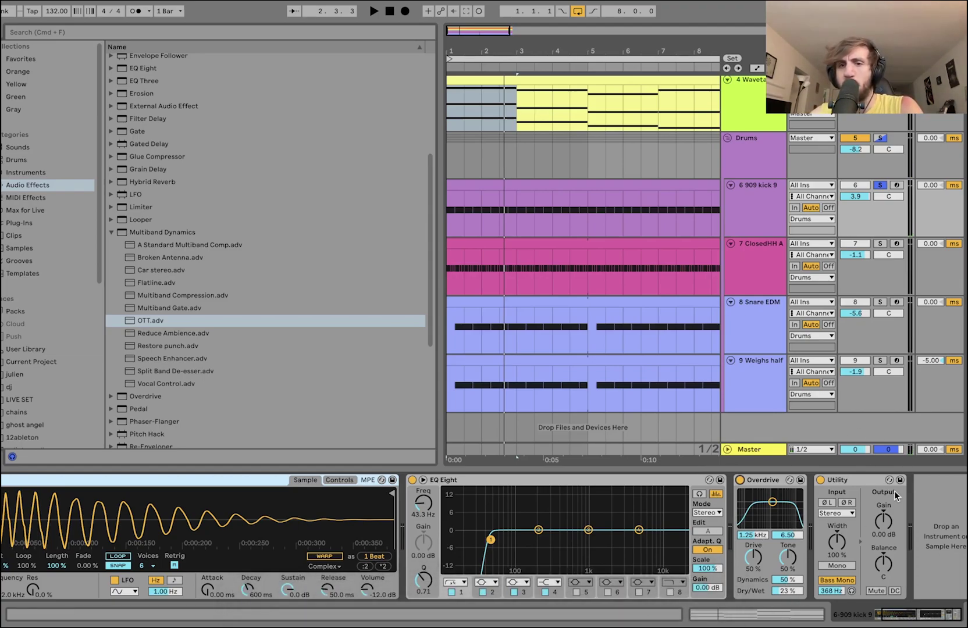
# Step: Solo and play ClosedHH, open its clip, then select the Snare EDM track
pyautogui.click(878, 243)
pyautogui.press('space')
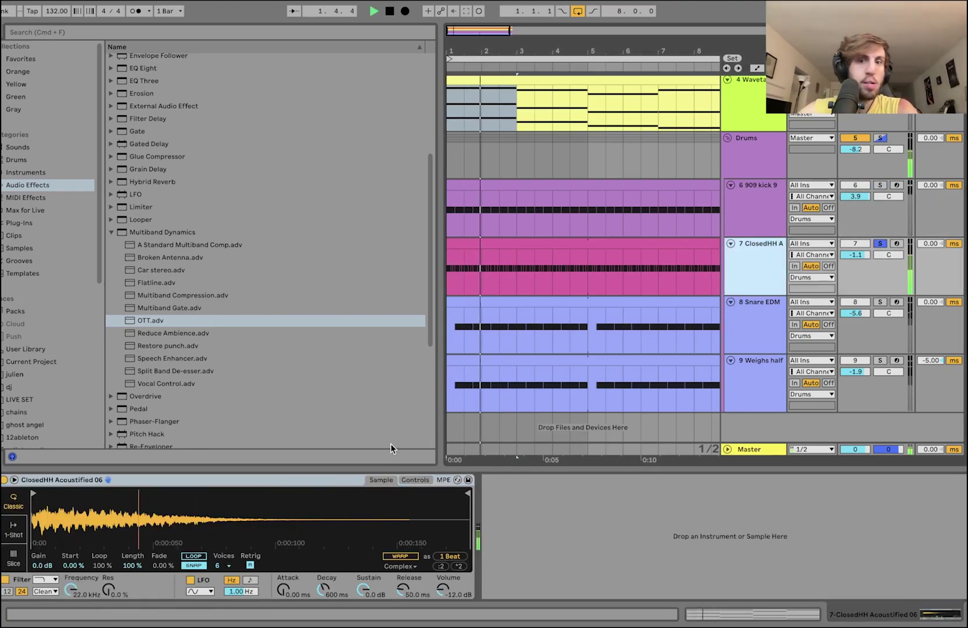
pyautogui.doubleClick(552, 244)
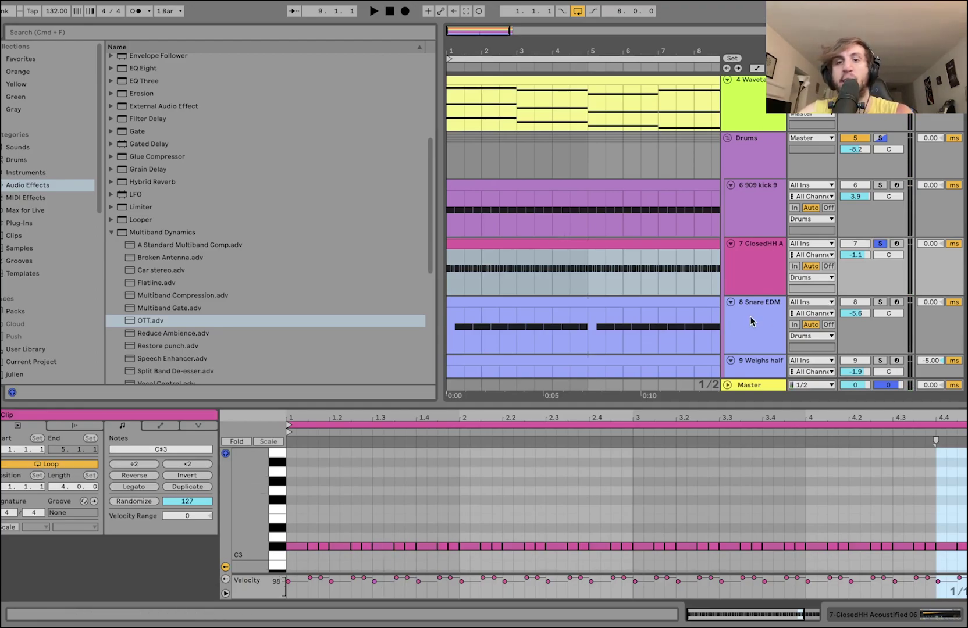
pyautogui.click(750, 320)
# Step: Solo Snare EDM and Weighs half together, play them, and compare both samples
pyautogui.click(879, 302)
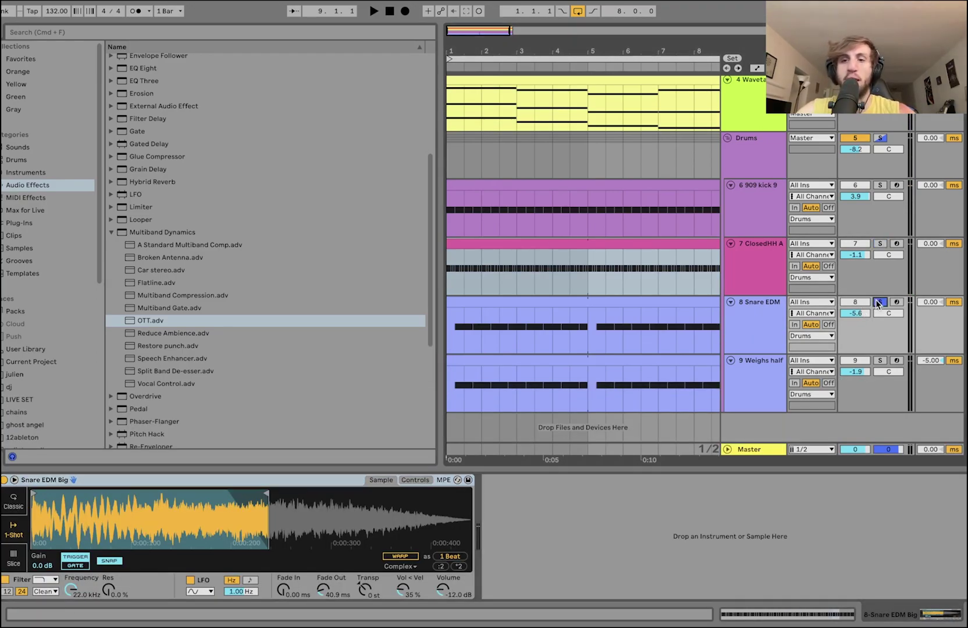
pyautogui.keyDown('super'); pyautogui.click(879, 360); pyautogui.keyUp('super')
pyautogui.press('space')
pyautogui.click(757, 381)
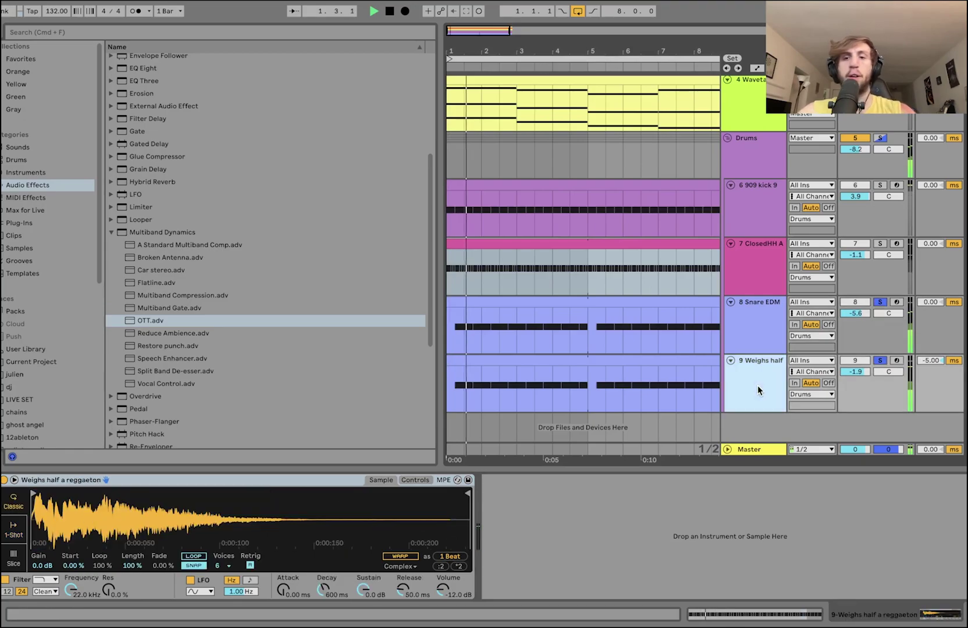
pyautogui.click(754, 336)
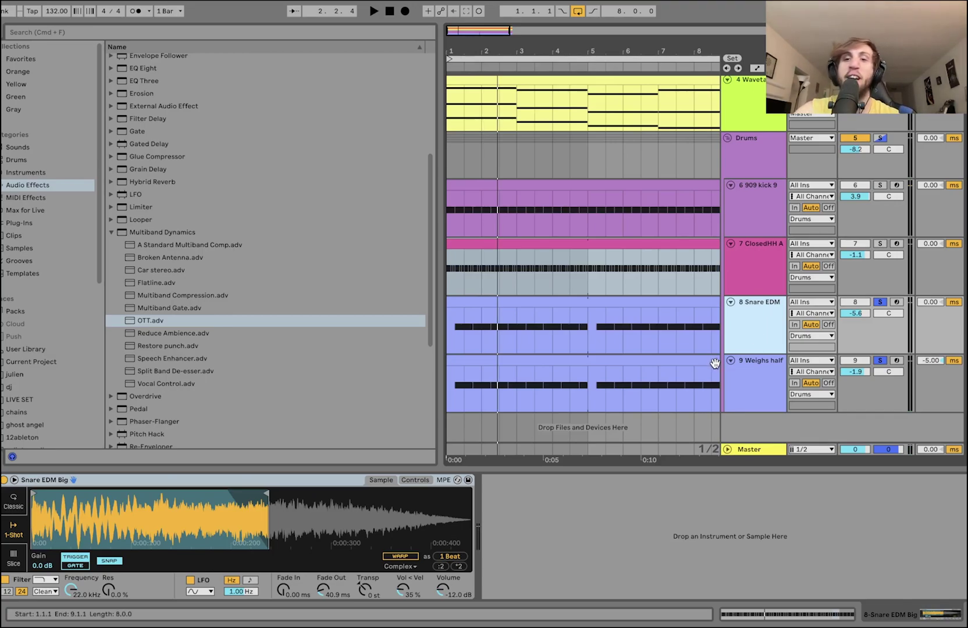
pyautogui.click(756, 365)
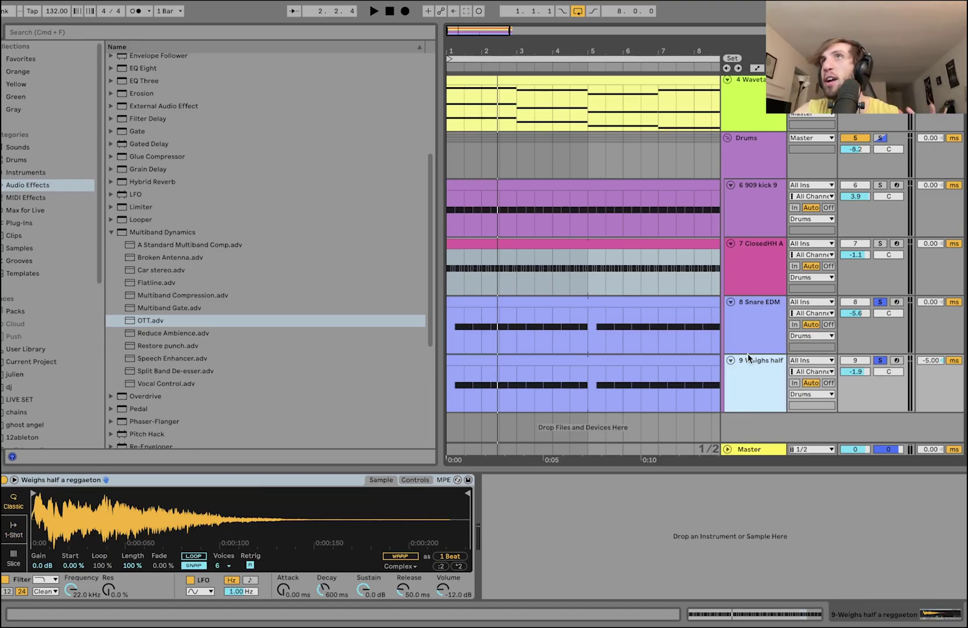
pyautogui.press('space')
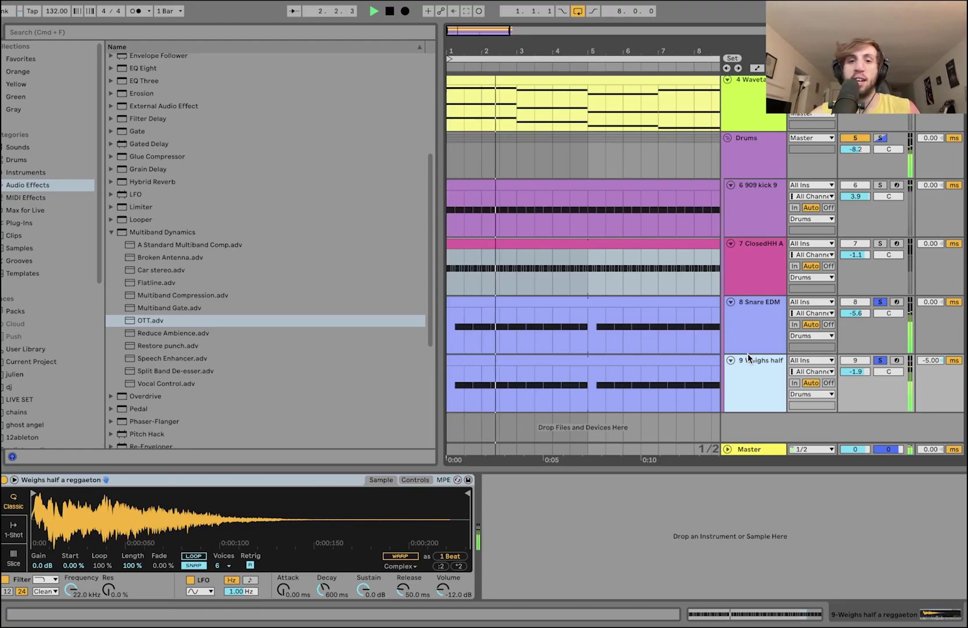
pyautogui.press('space')
pyautogui.click(756, 338)
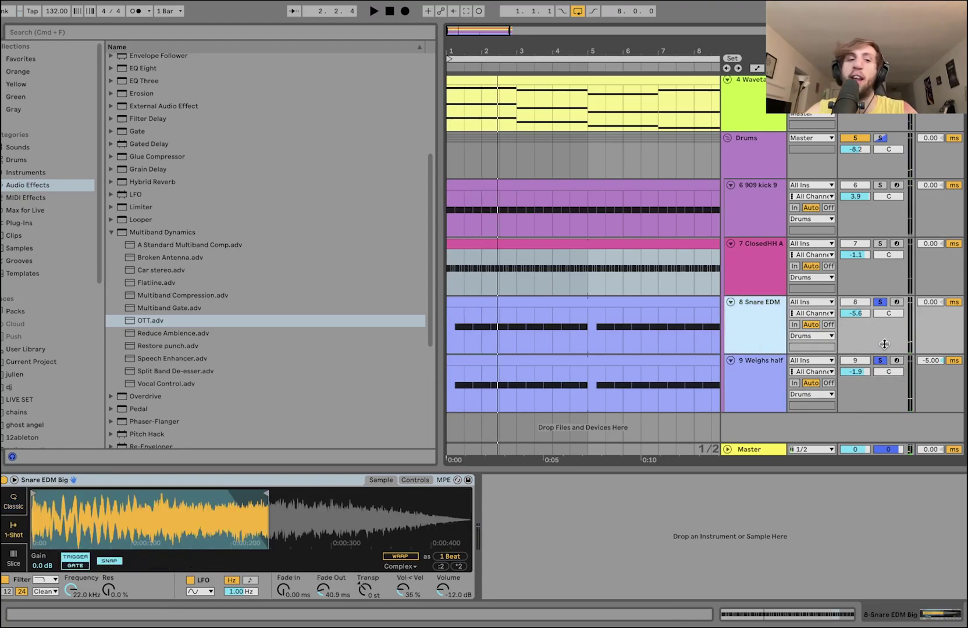
# Step: Hear the Snare EDM layer alone, then the Weighs half layer alone
pyautogui.click(881, 361)
pyautogui.press('space')
pyautogui.click(749, 344)
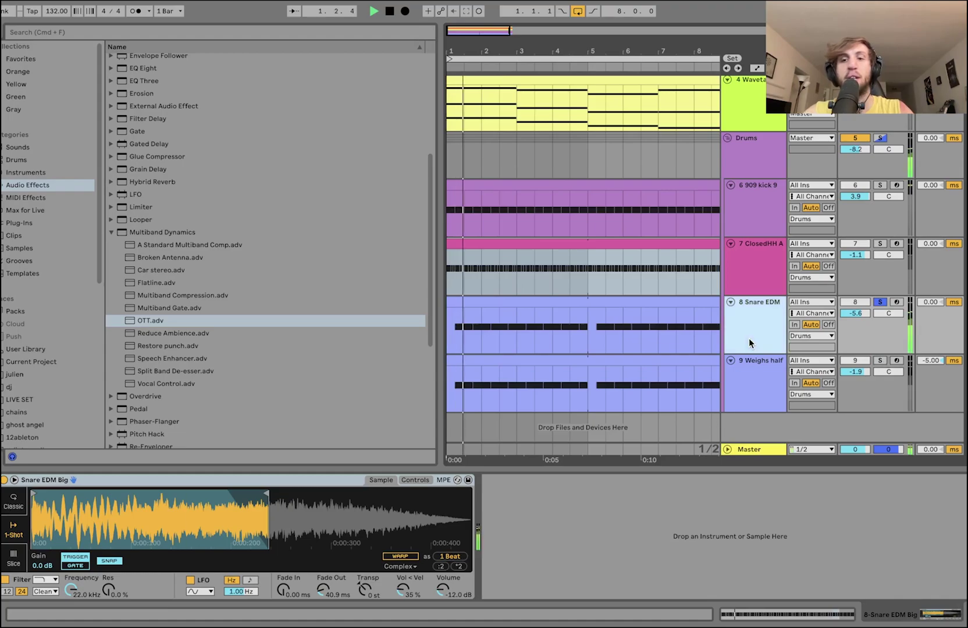
pyautogui.click(880, 360)
pyautogui.click(772, 382)
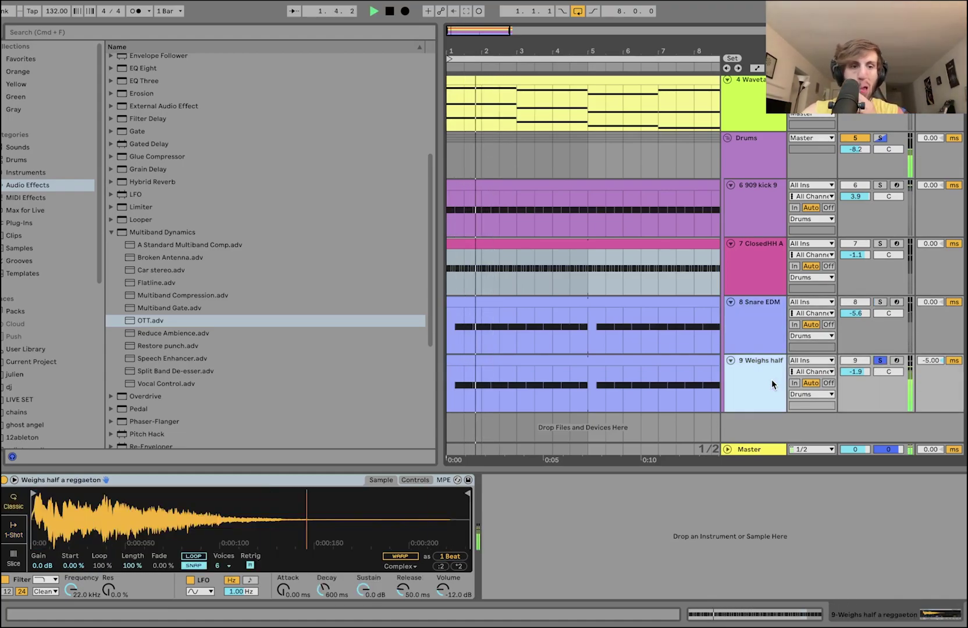
pyautogui.press('space')
# Step: Replay both snare layers soloed together, then solo the Drums group showing its Drum Buss
pyautogui.click(880, 302)
pyautogui.press('space')
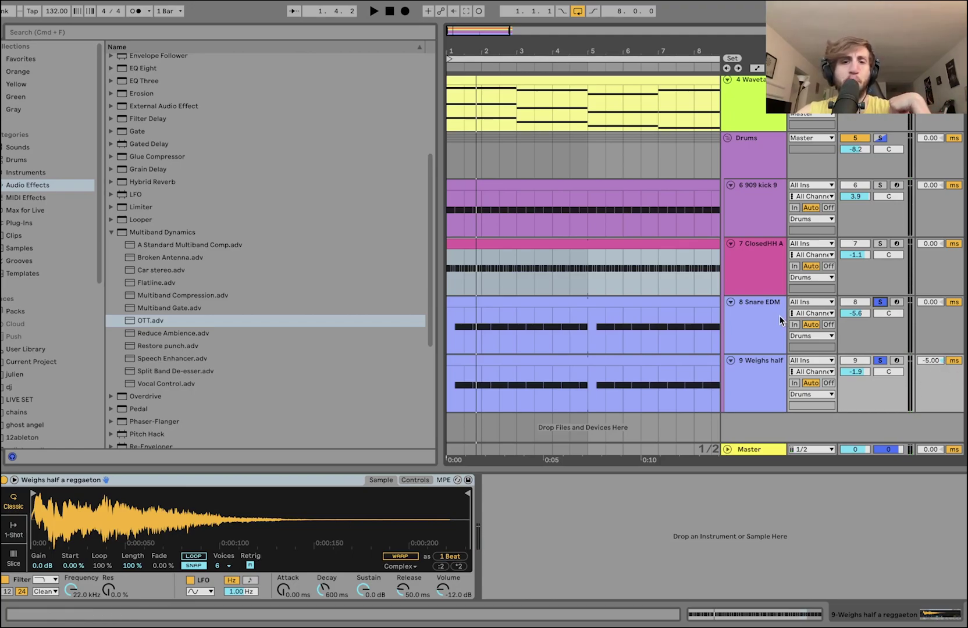
pyautogui.press('space')
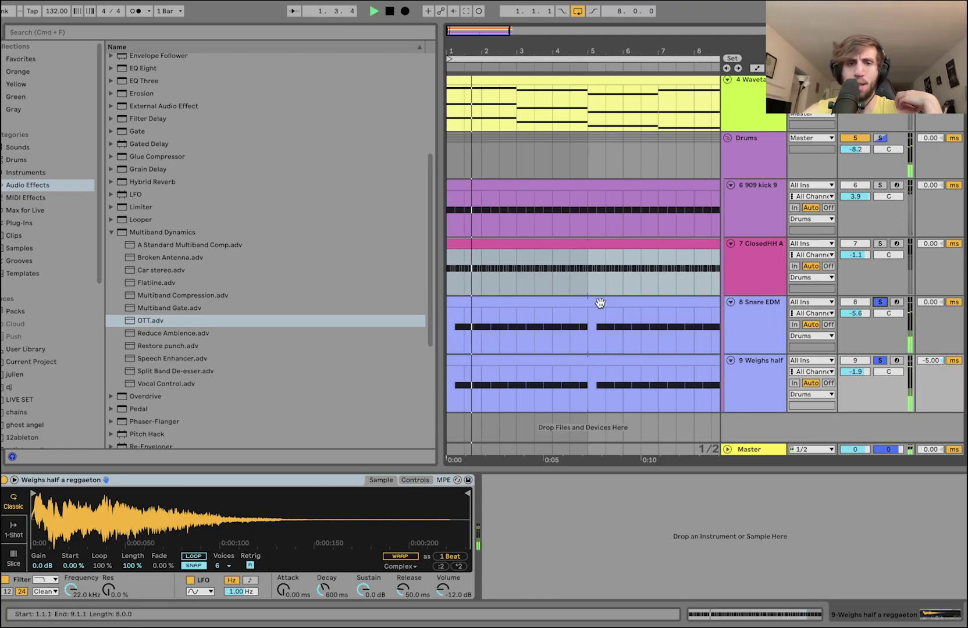
pyautogui.press('space')
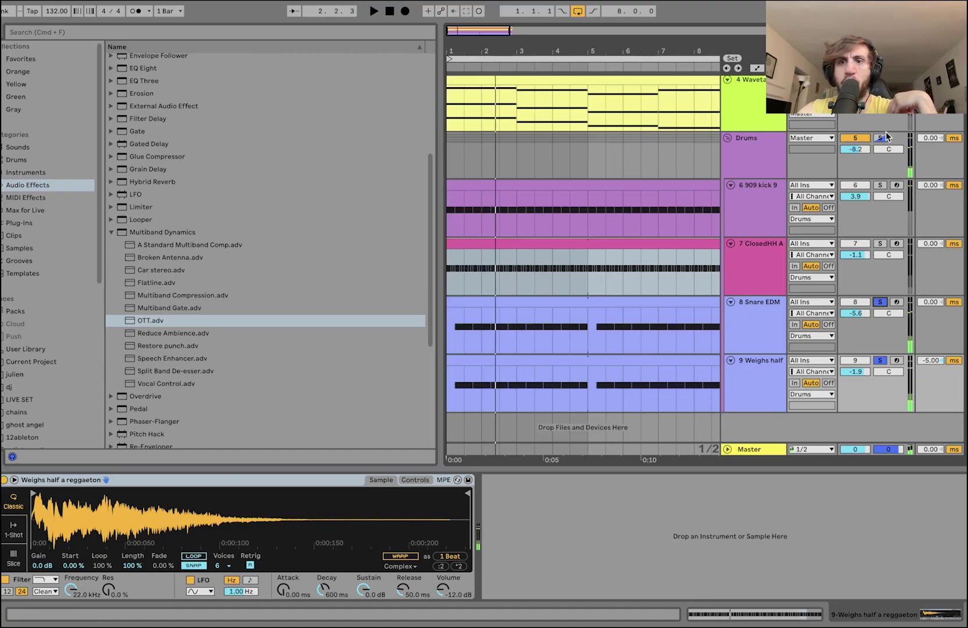
pyautogui.click(884, 138)
pyautogui.click(762, 146)
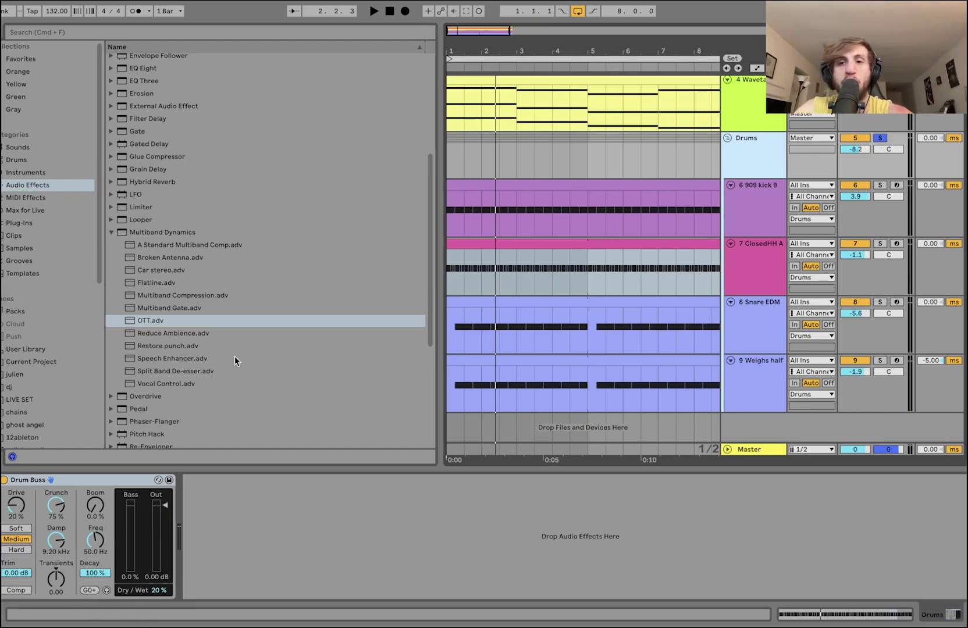
# Step: Play the drums while bypassing and re-enabling the Drum Buss
pyautogui.press('space')
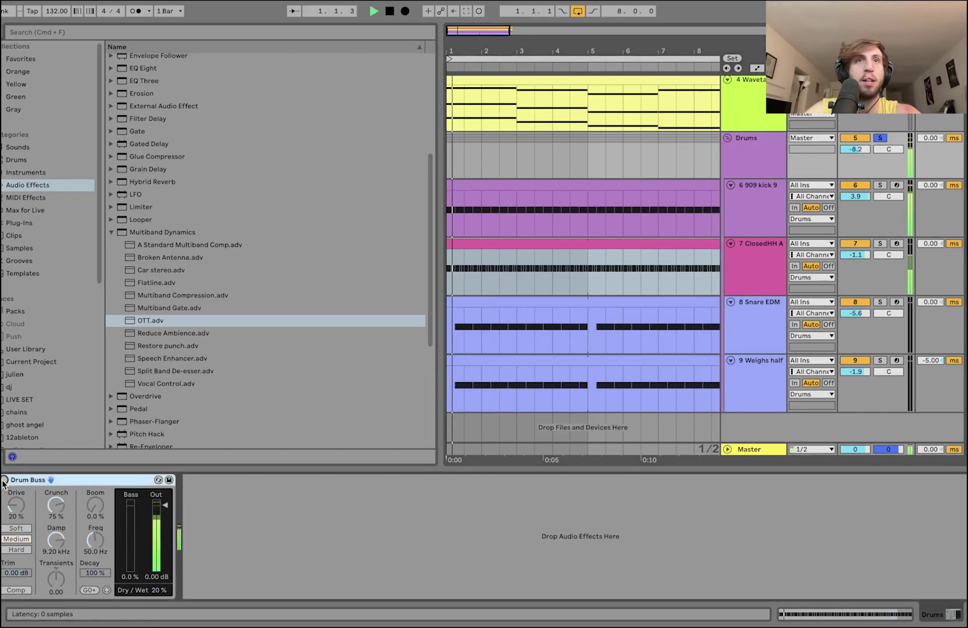
pyautogui.click(4, 481)
pyautogui.click(4, 480)
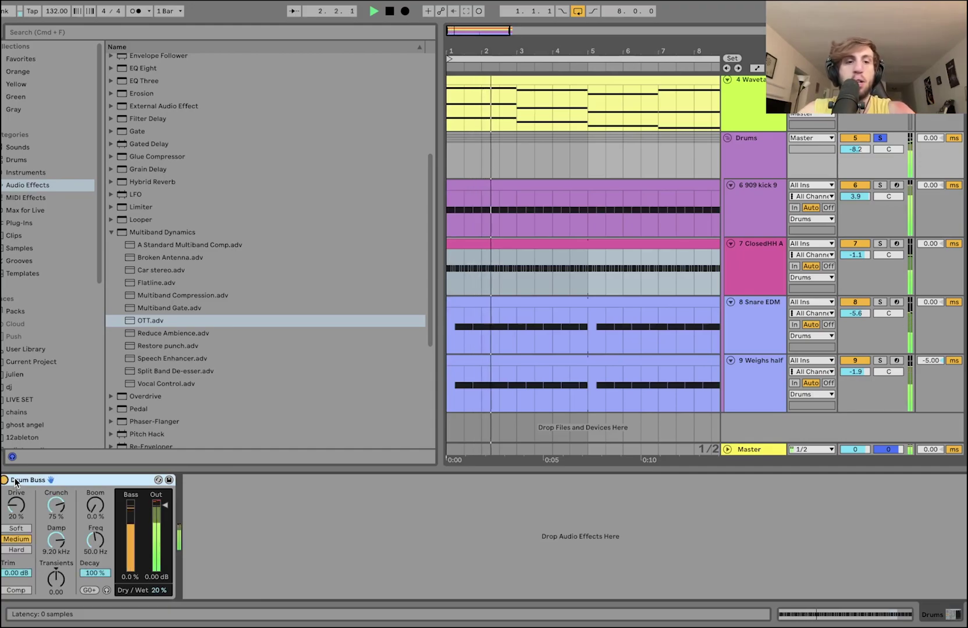
pyautogui.press('space')
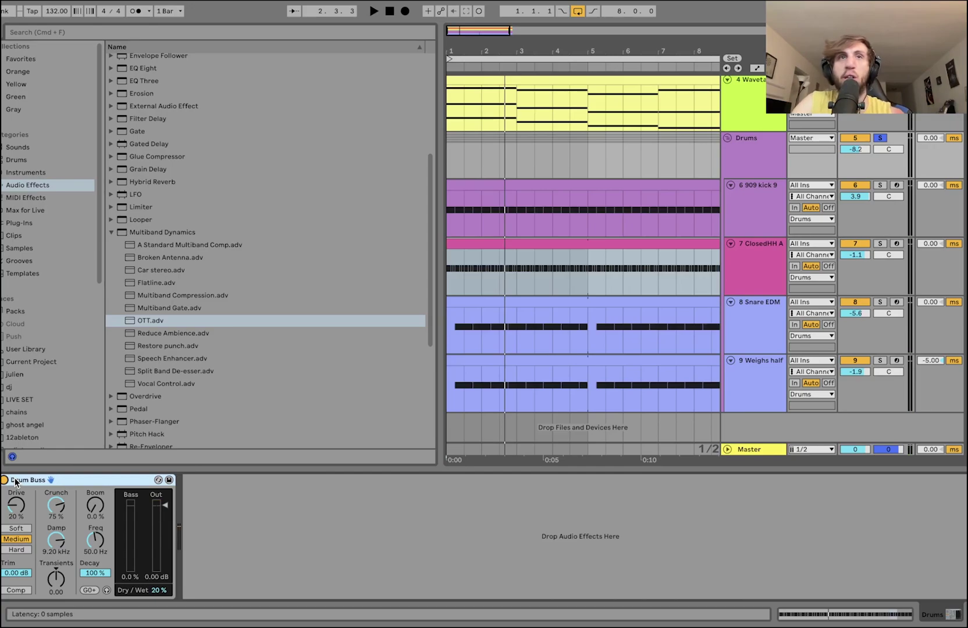
# Step: Unsolo the Drums group during playback and zoom out to the whole eight-bar loop
pyautogui.press('space')
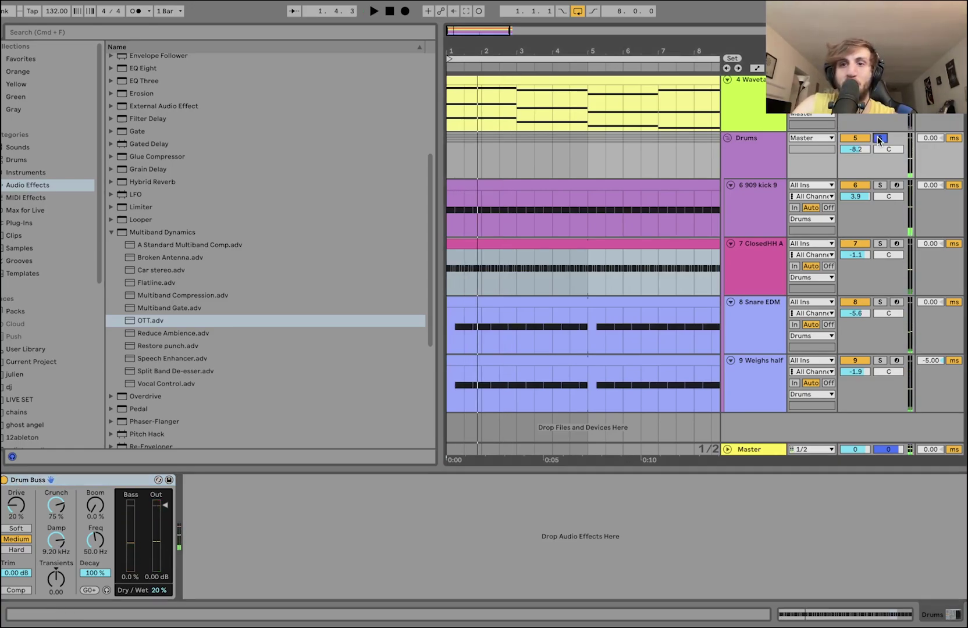
pyautogui.click(554, 208)
pyautogui.press('-')
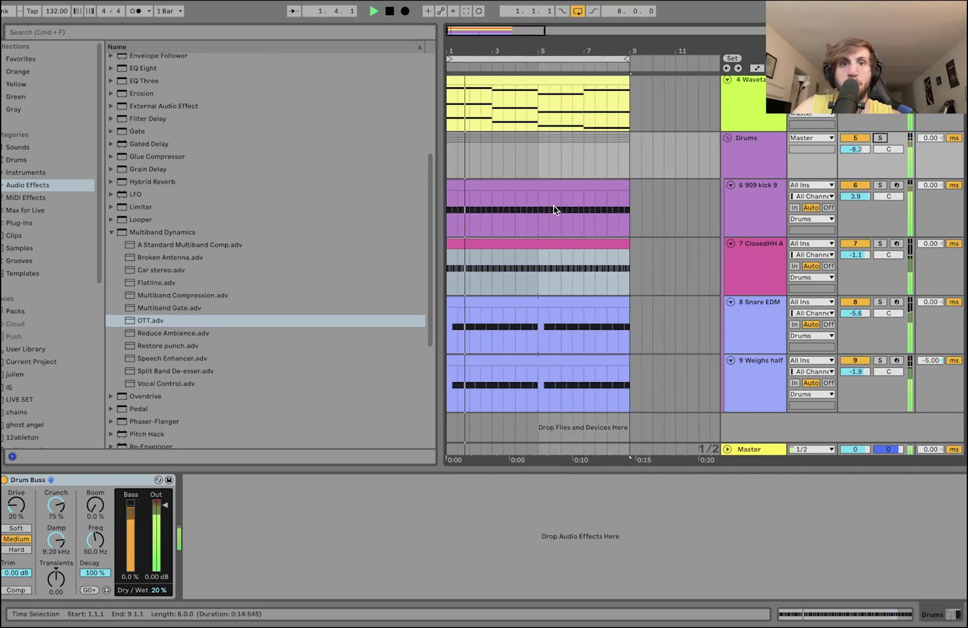
pyautogui.scroll(5, 554, 206)
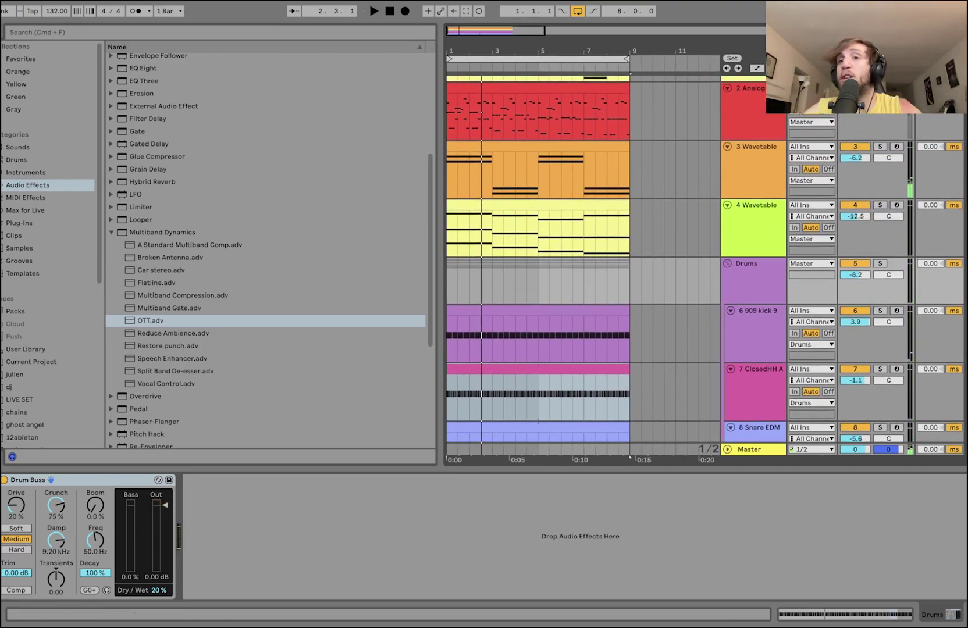
pyautogui.scroll(2, 749, 110)
# Step: Select the 2 Analog track and list Current Project's Backup, Samples and Snow Strippers tutorial set
pyautogui.click(750, 110)
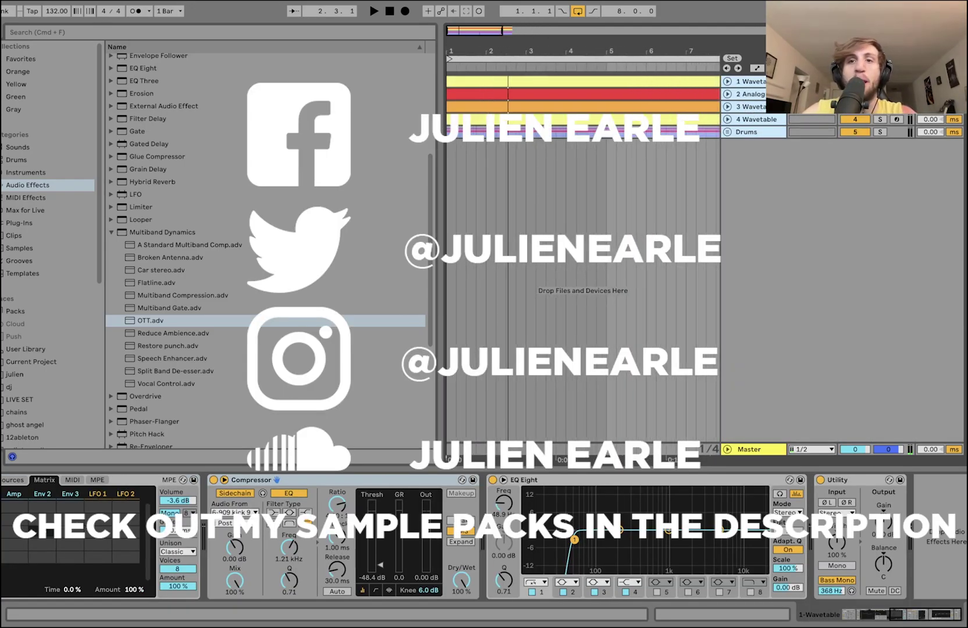
pyautogui.press('-')
pyautogui.press('+')
pyautogui.click(480, 92)
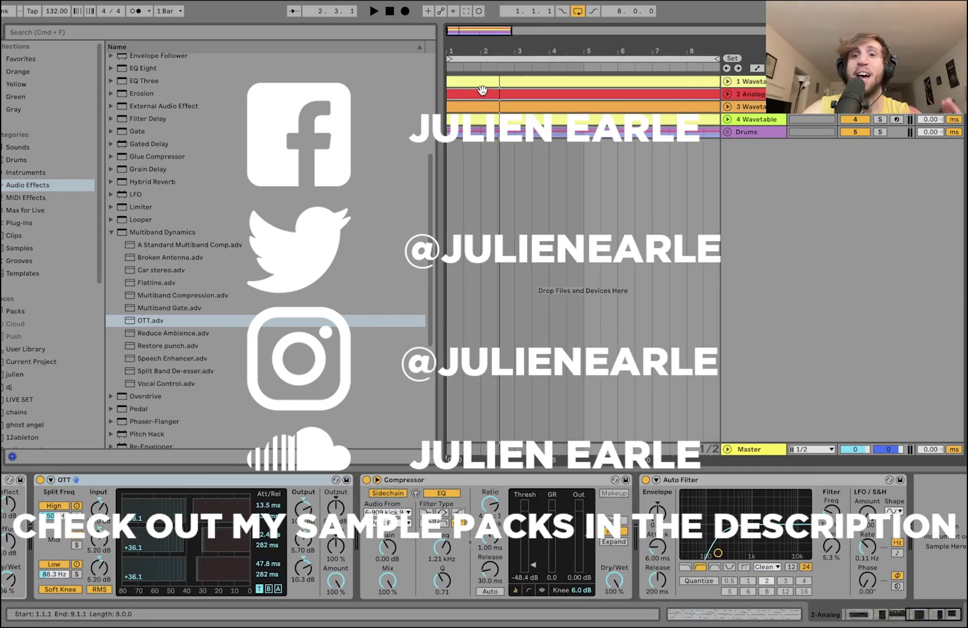
pyautogui.click(33, 350)
pyautogui.click(32, 360)
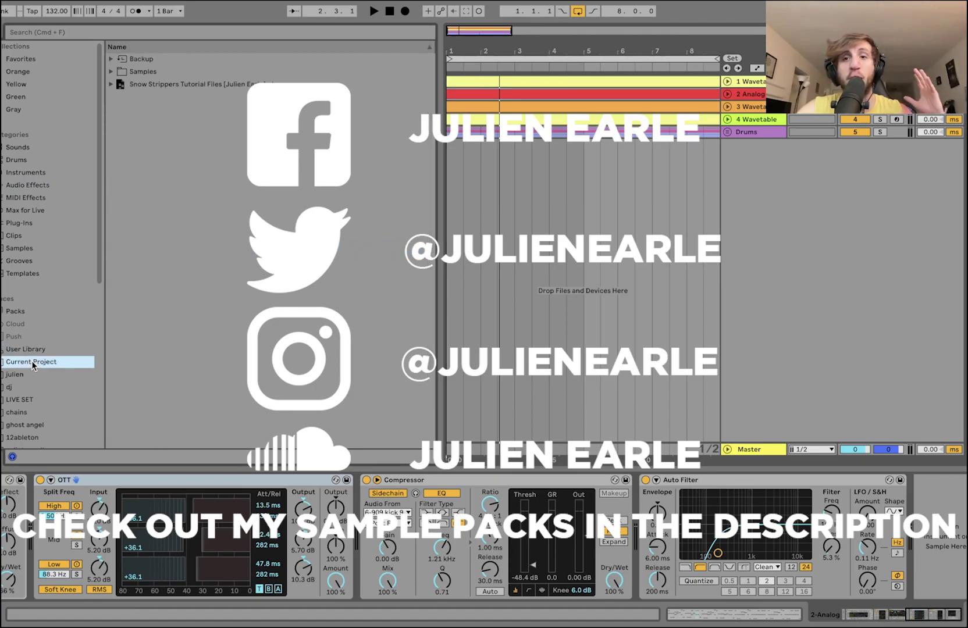